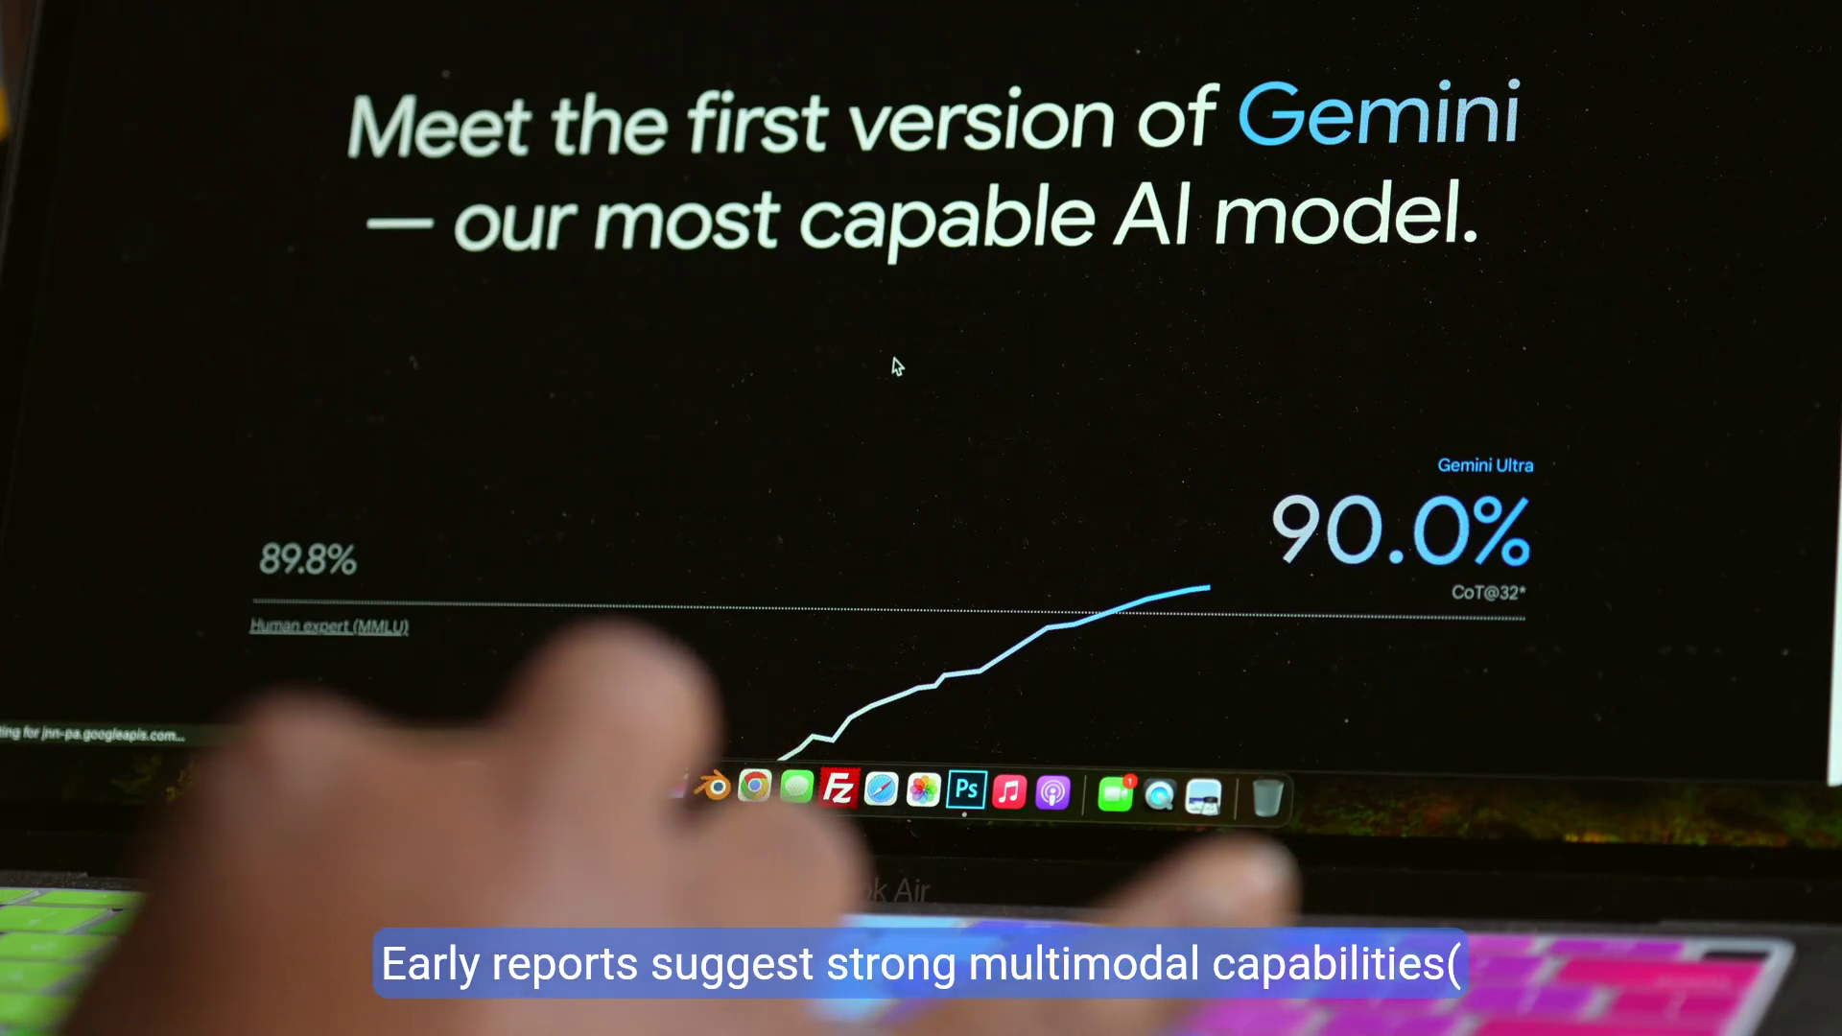
Step: Download Ollama-darwin.zip for macOS, allowing downloads from ollama.com in Safari
scroll(896, 365, "down", 10)
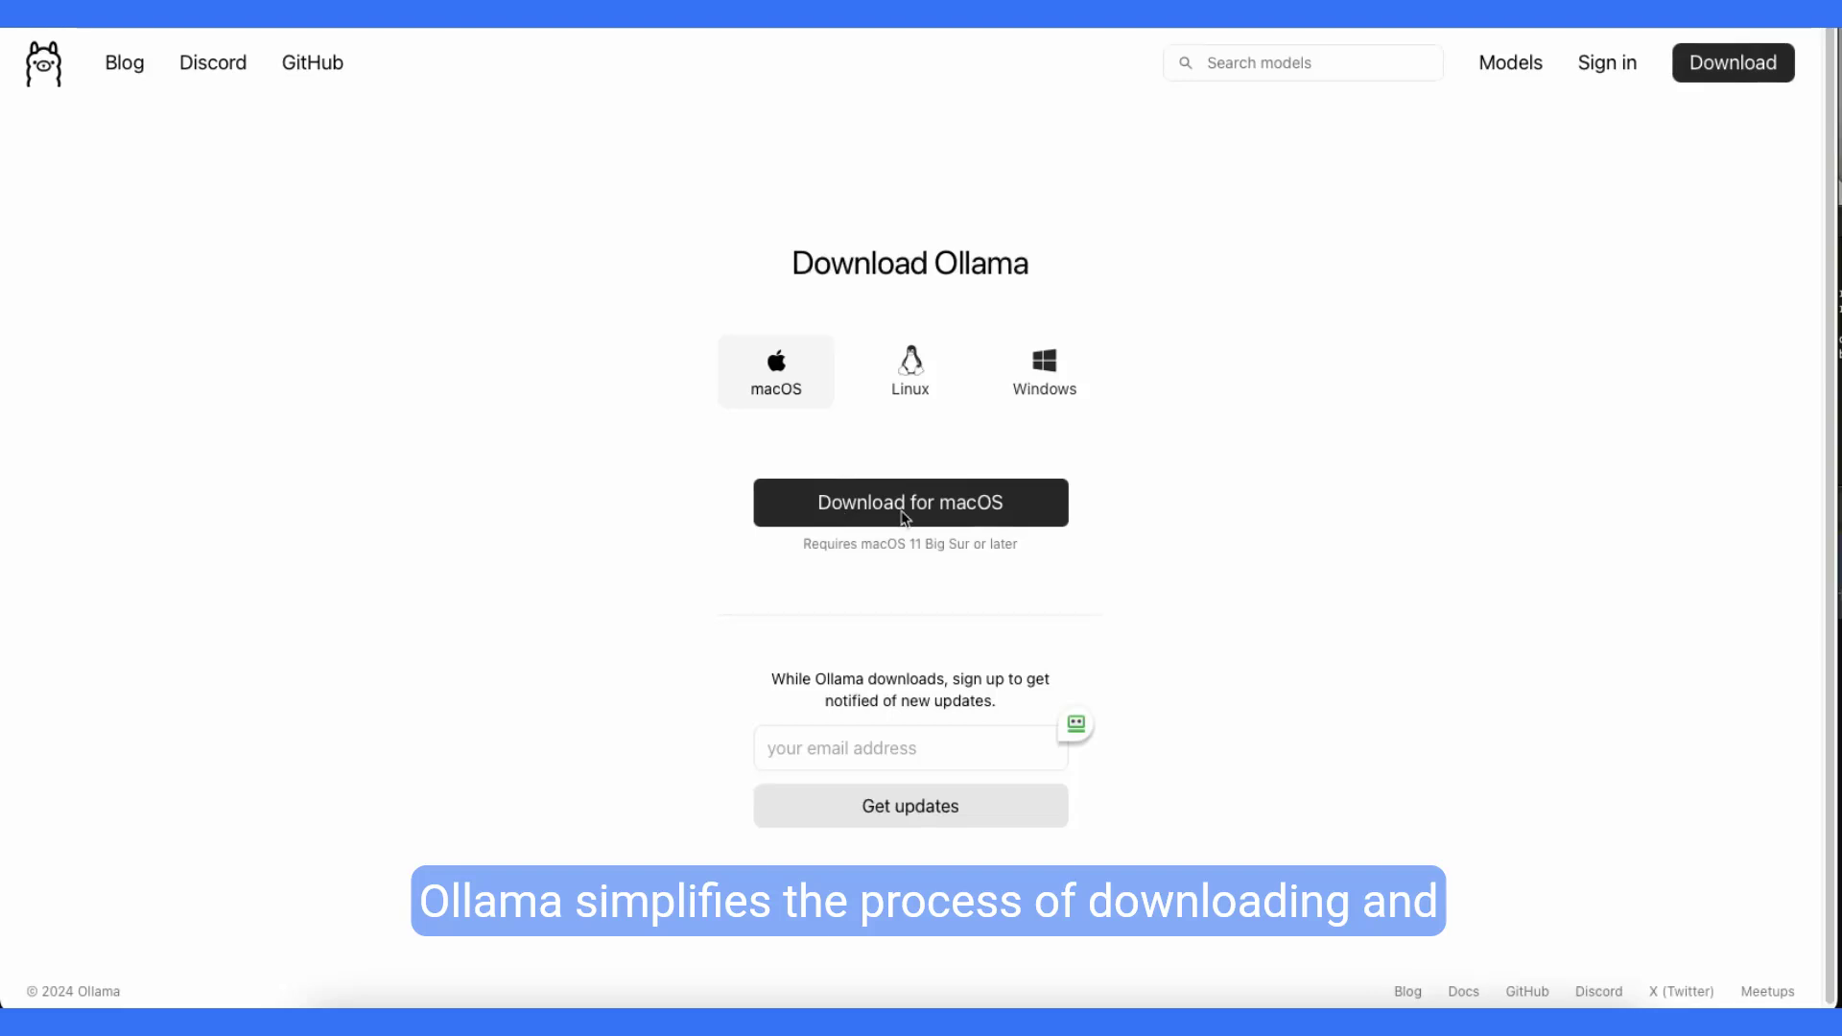
left_click(903, 518)
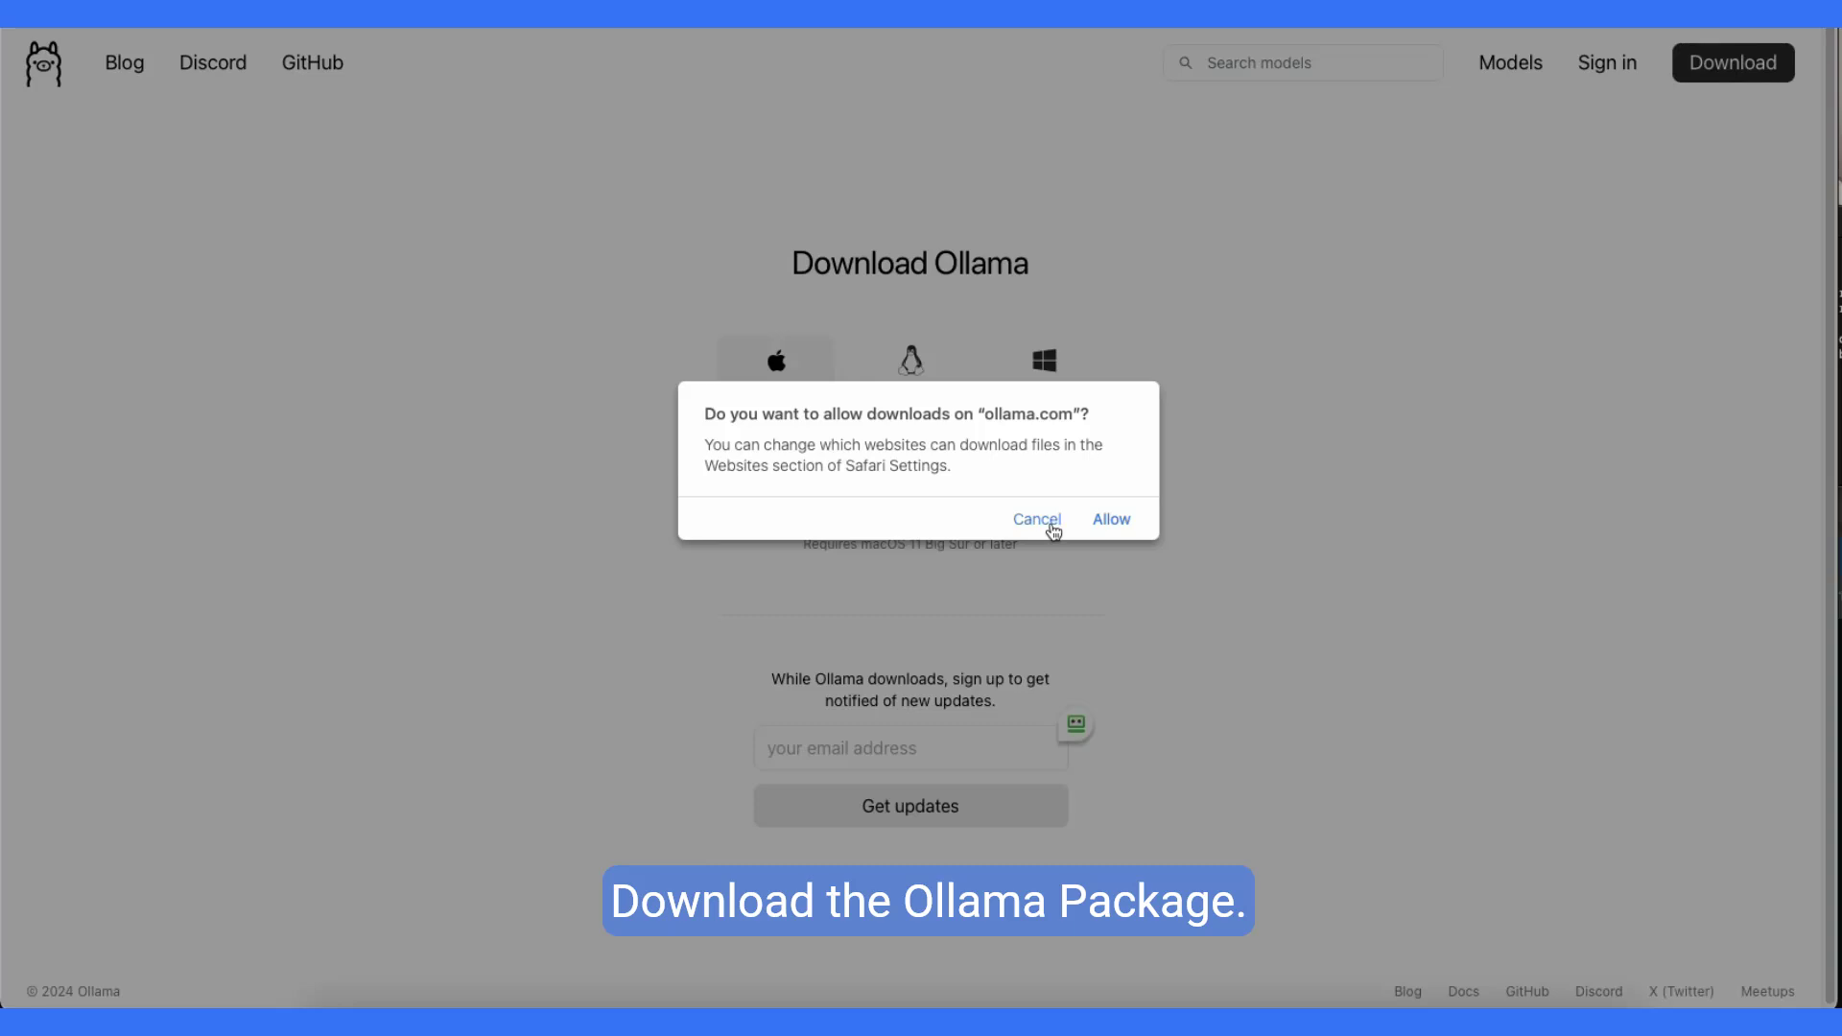
left_click(1037, 519)
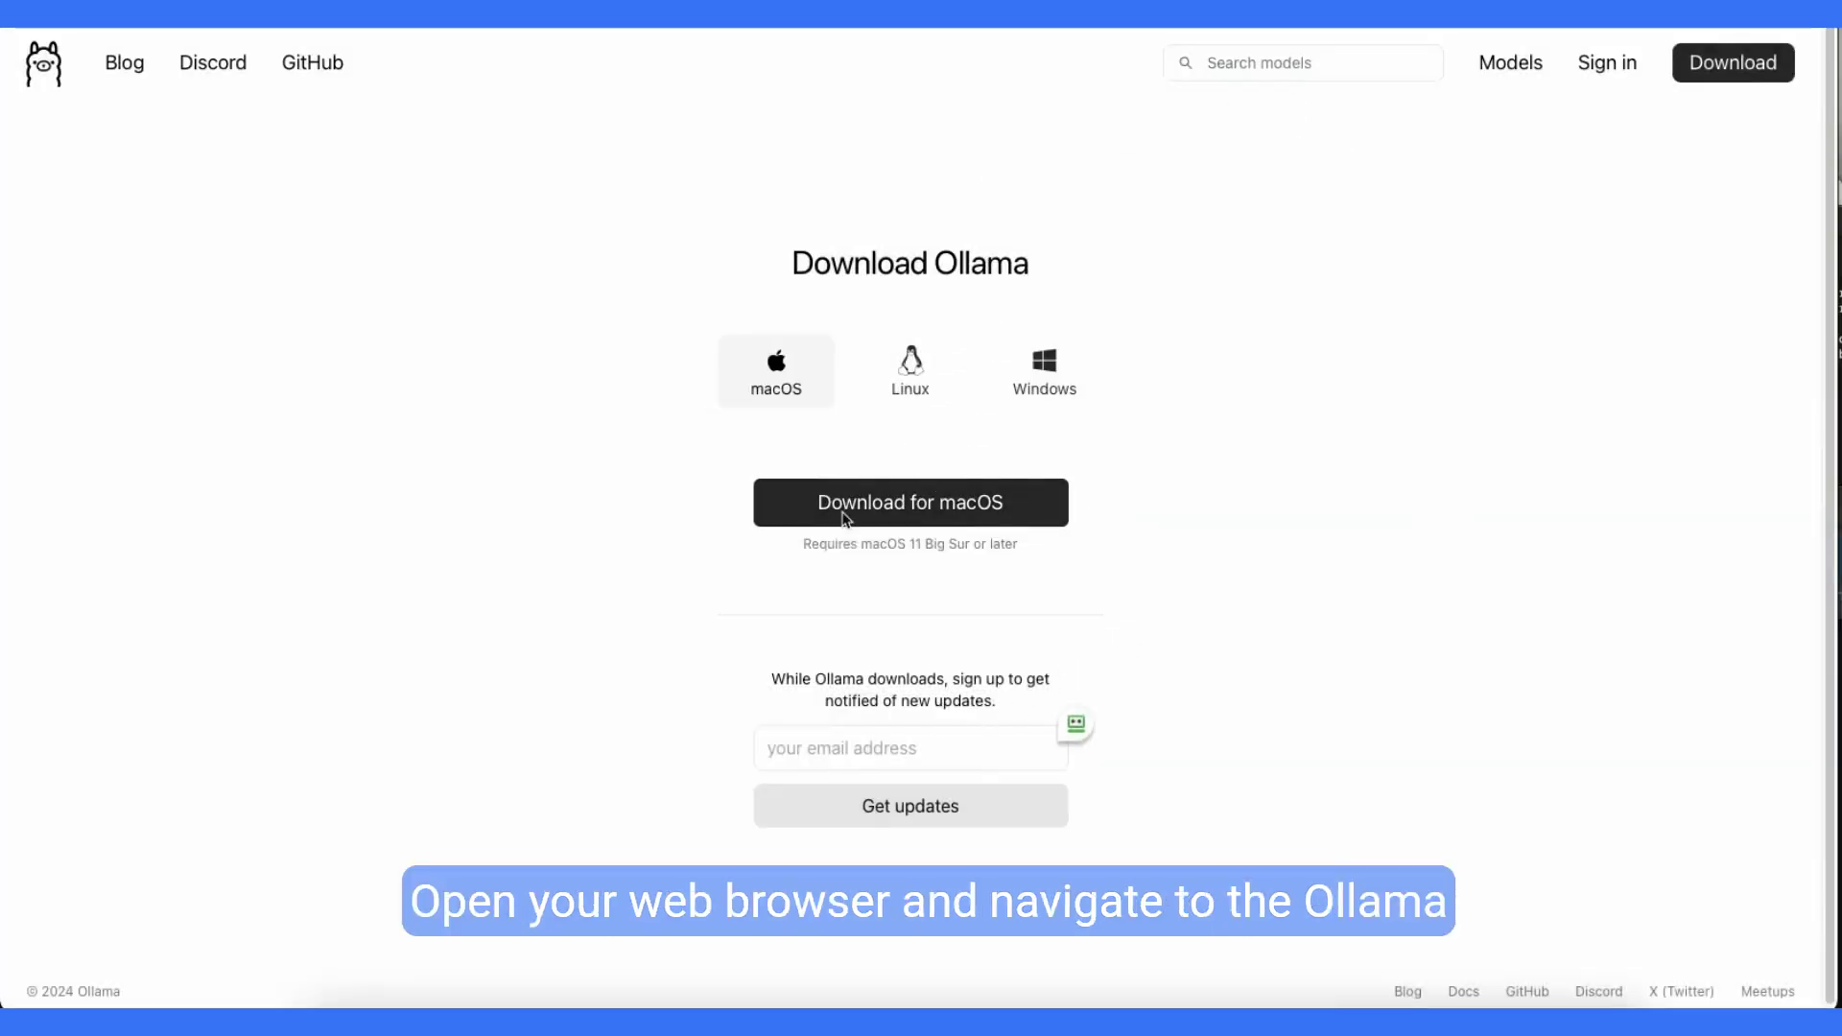
left_click(903, 518)
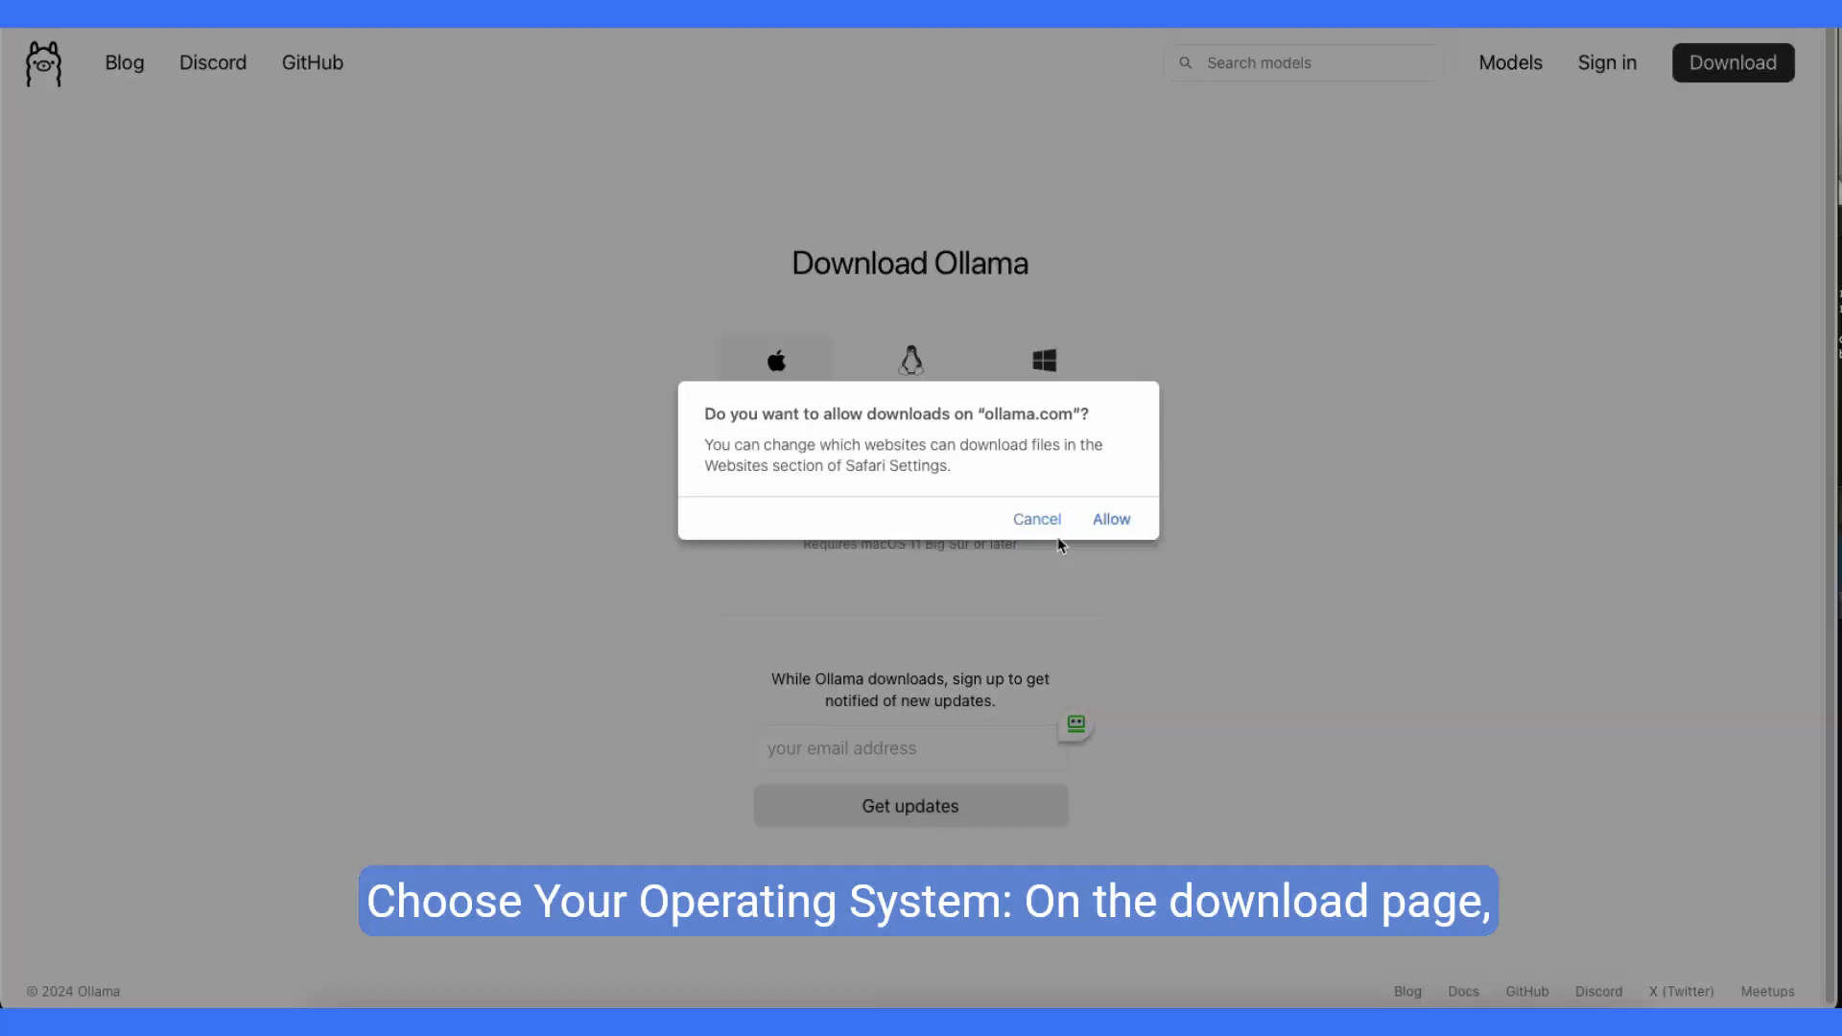
left_click(1115, 527)
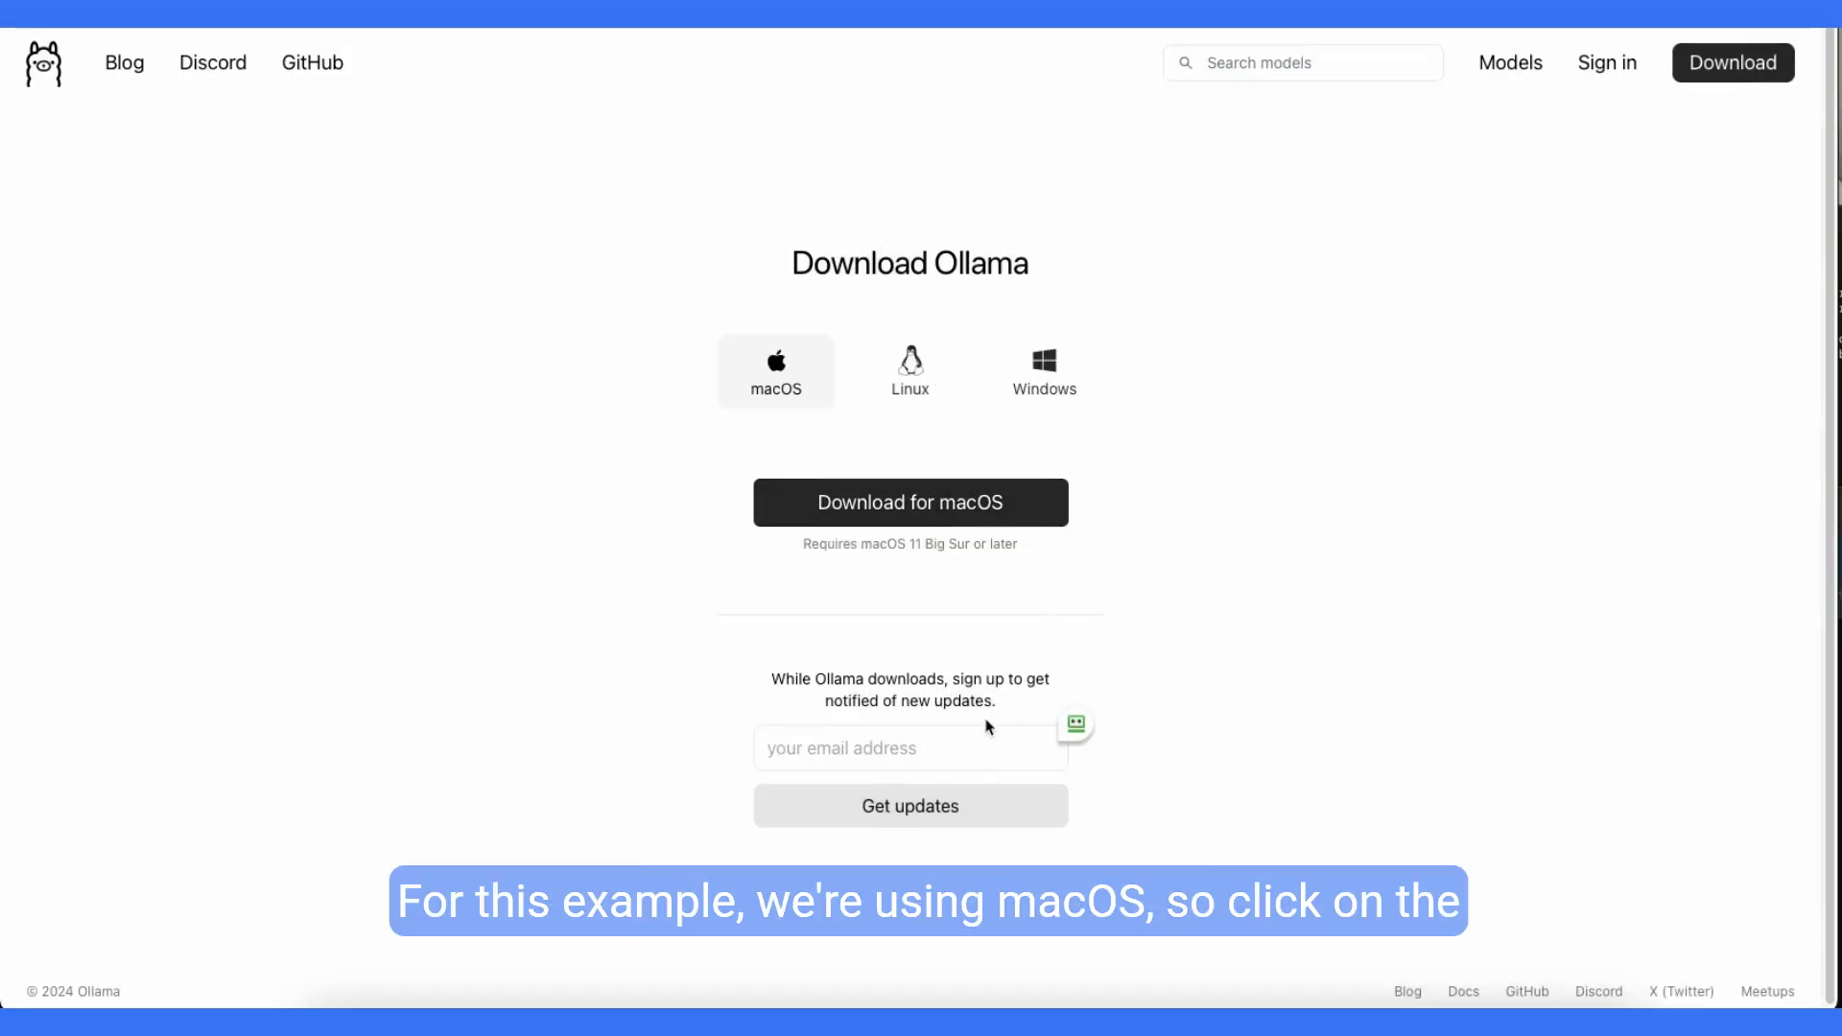
left_click(903, 513)
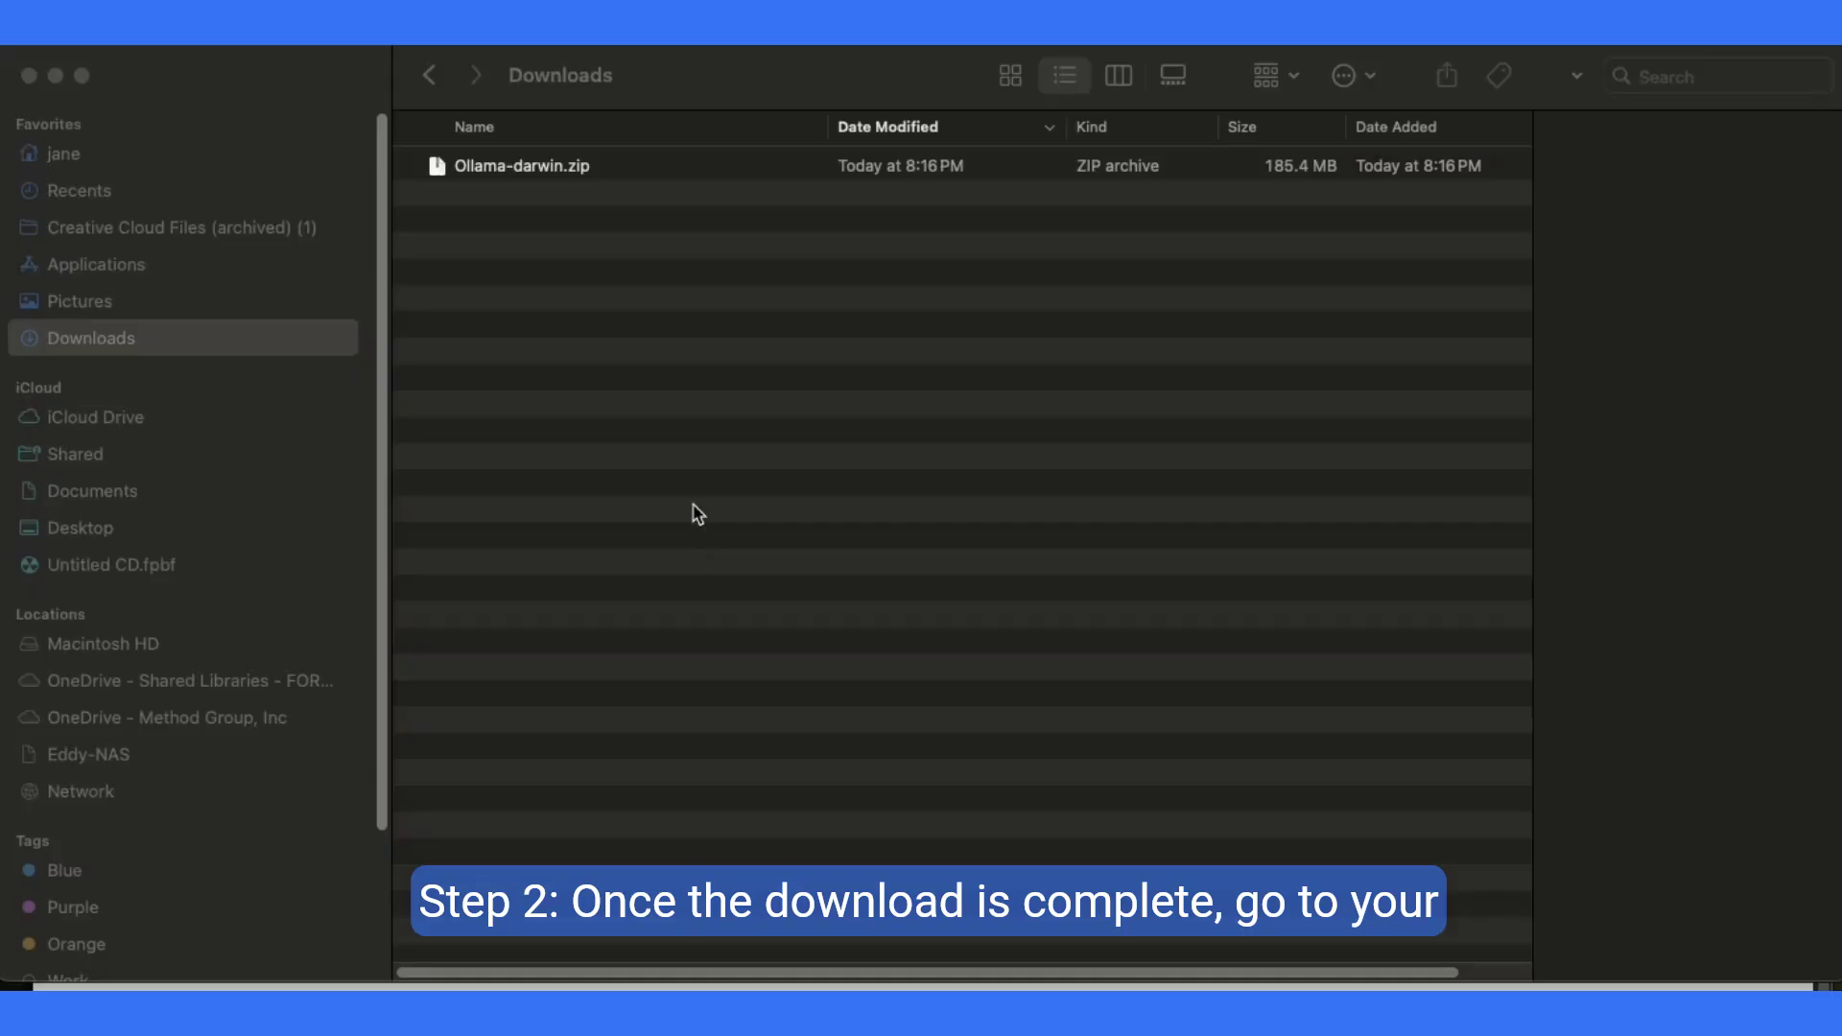
Step: Unzip Ollama-darwin.zip in Downloads and launch the extracted Ollama.app
left_click(575, 173)
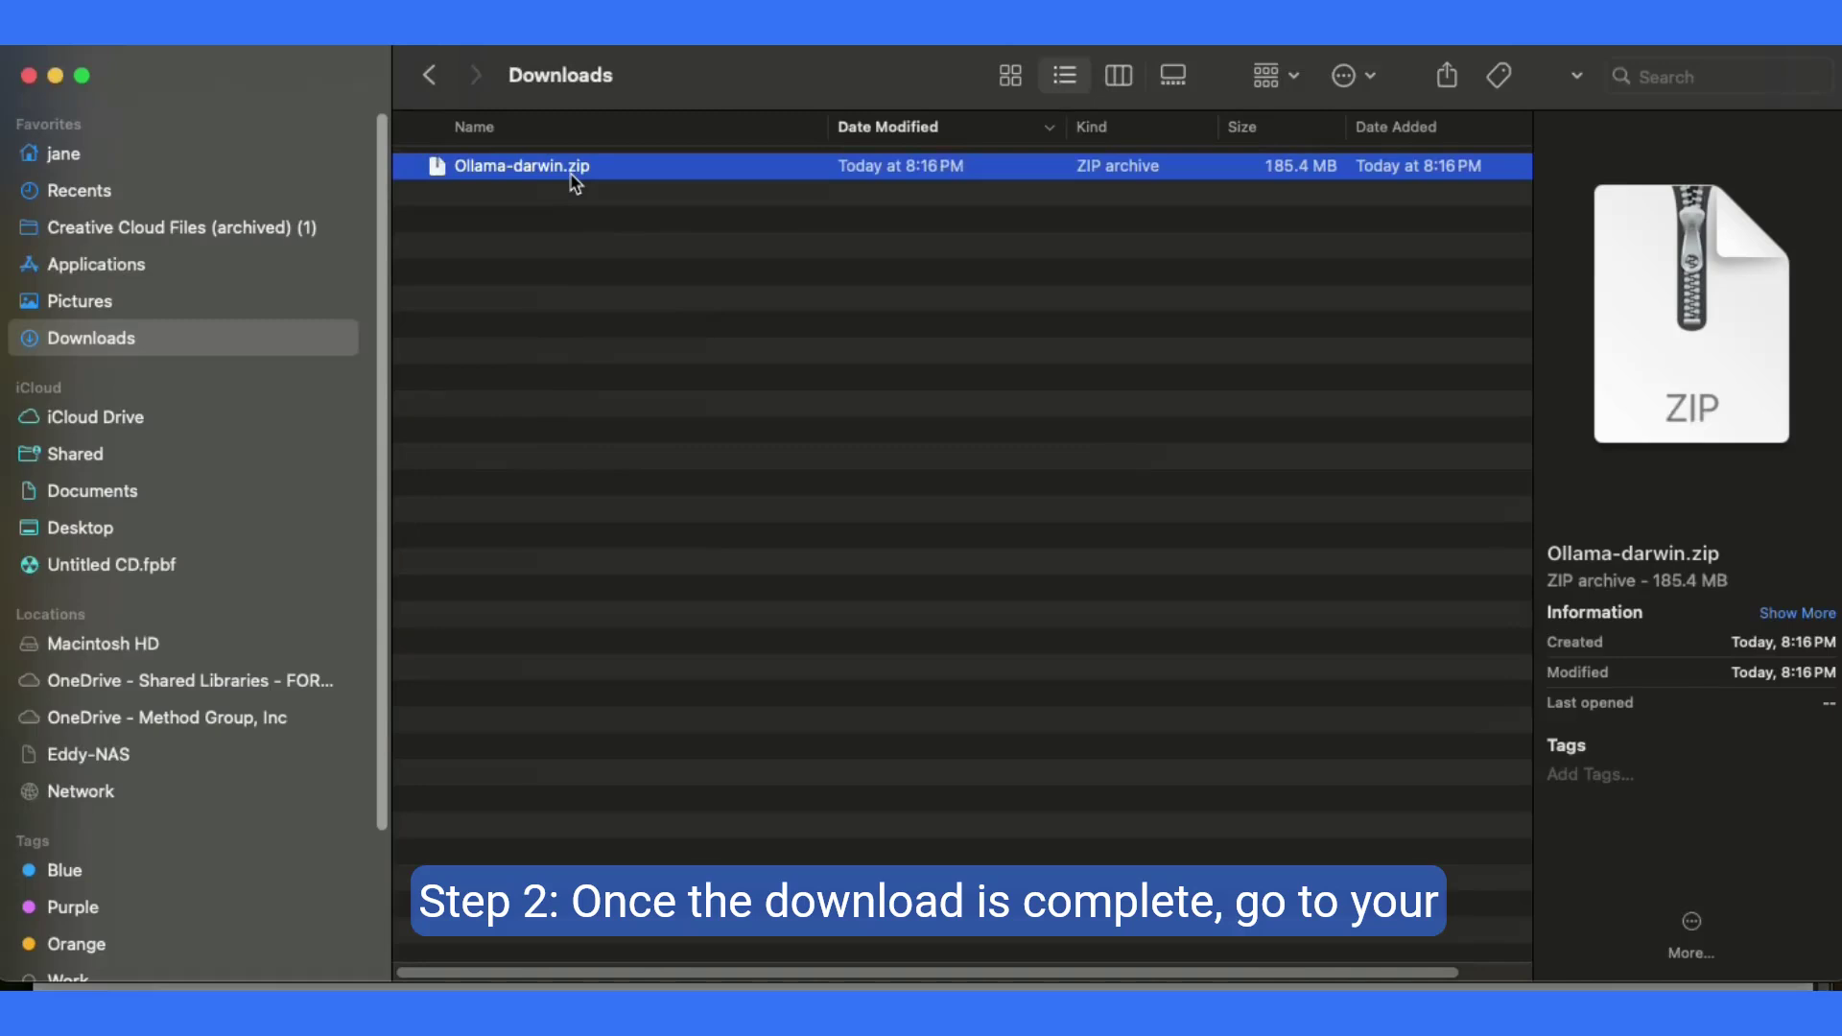
double_click(574, 173)
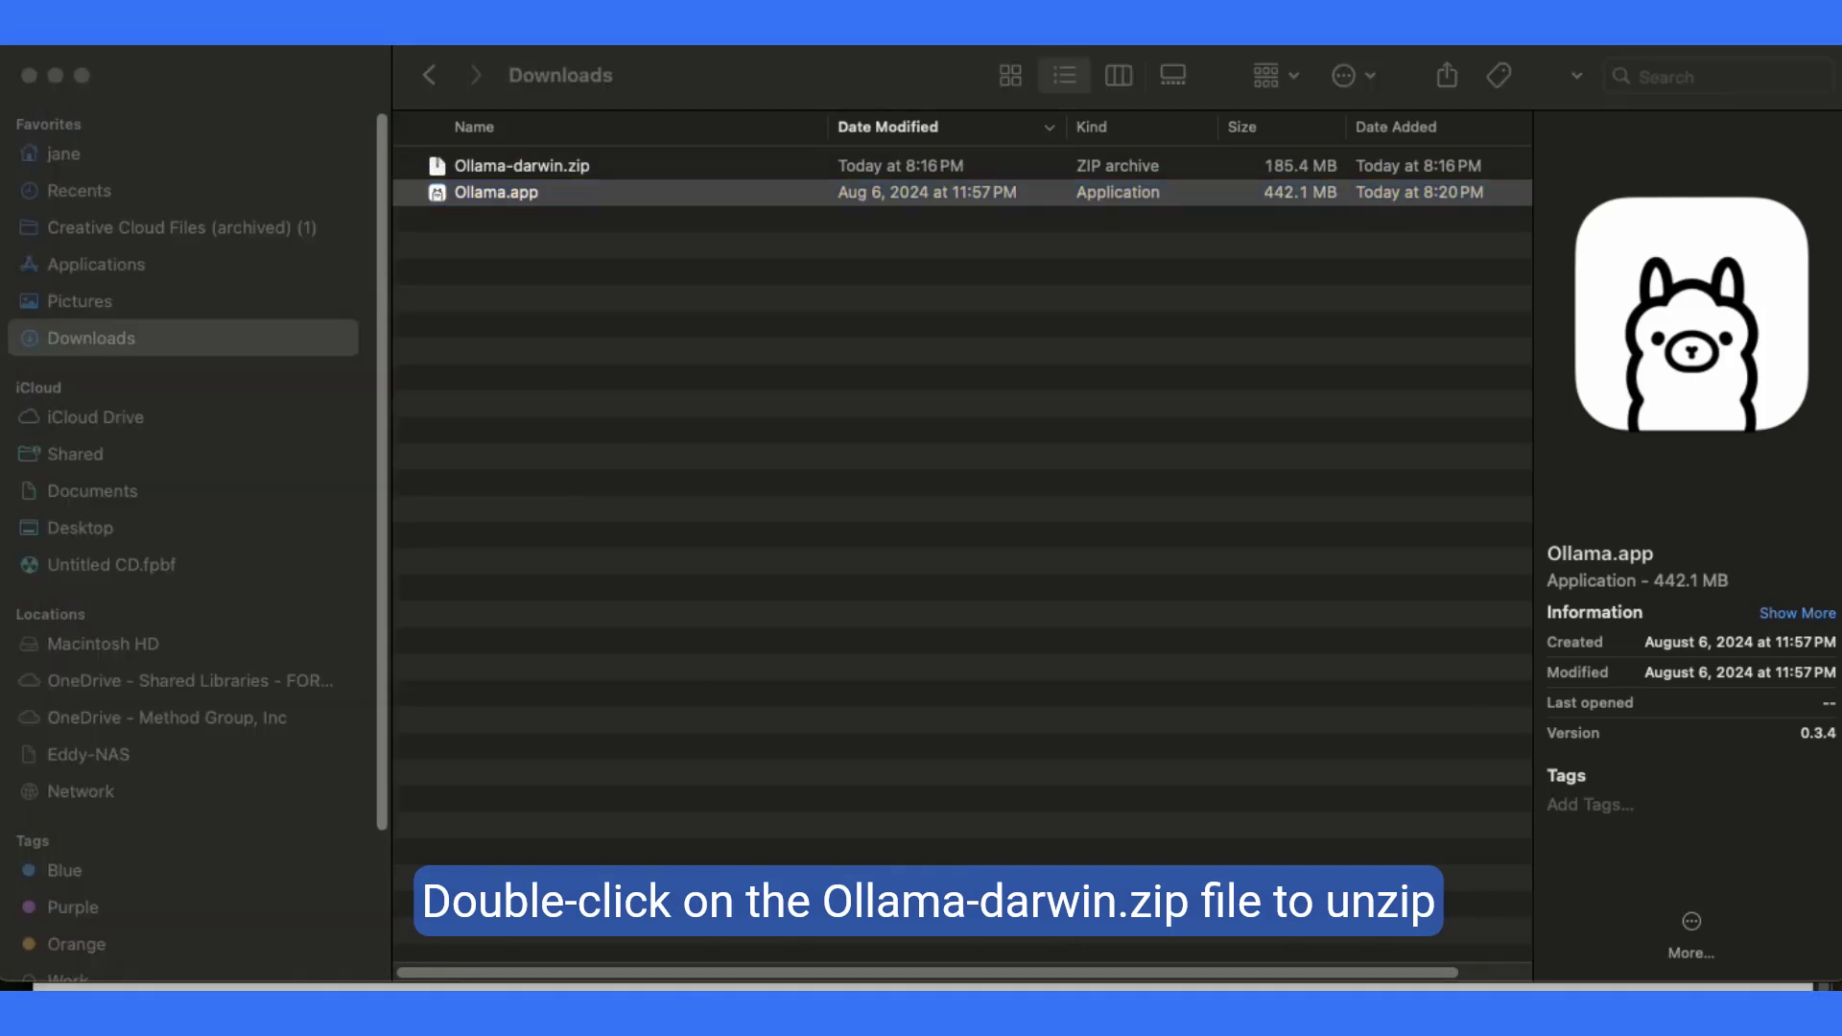
double_click(533, 199)
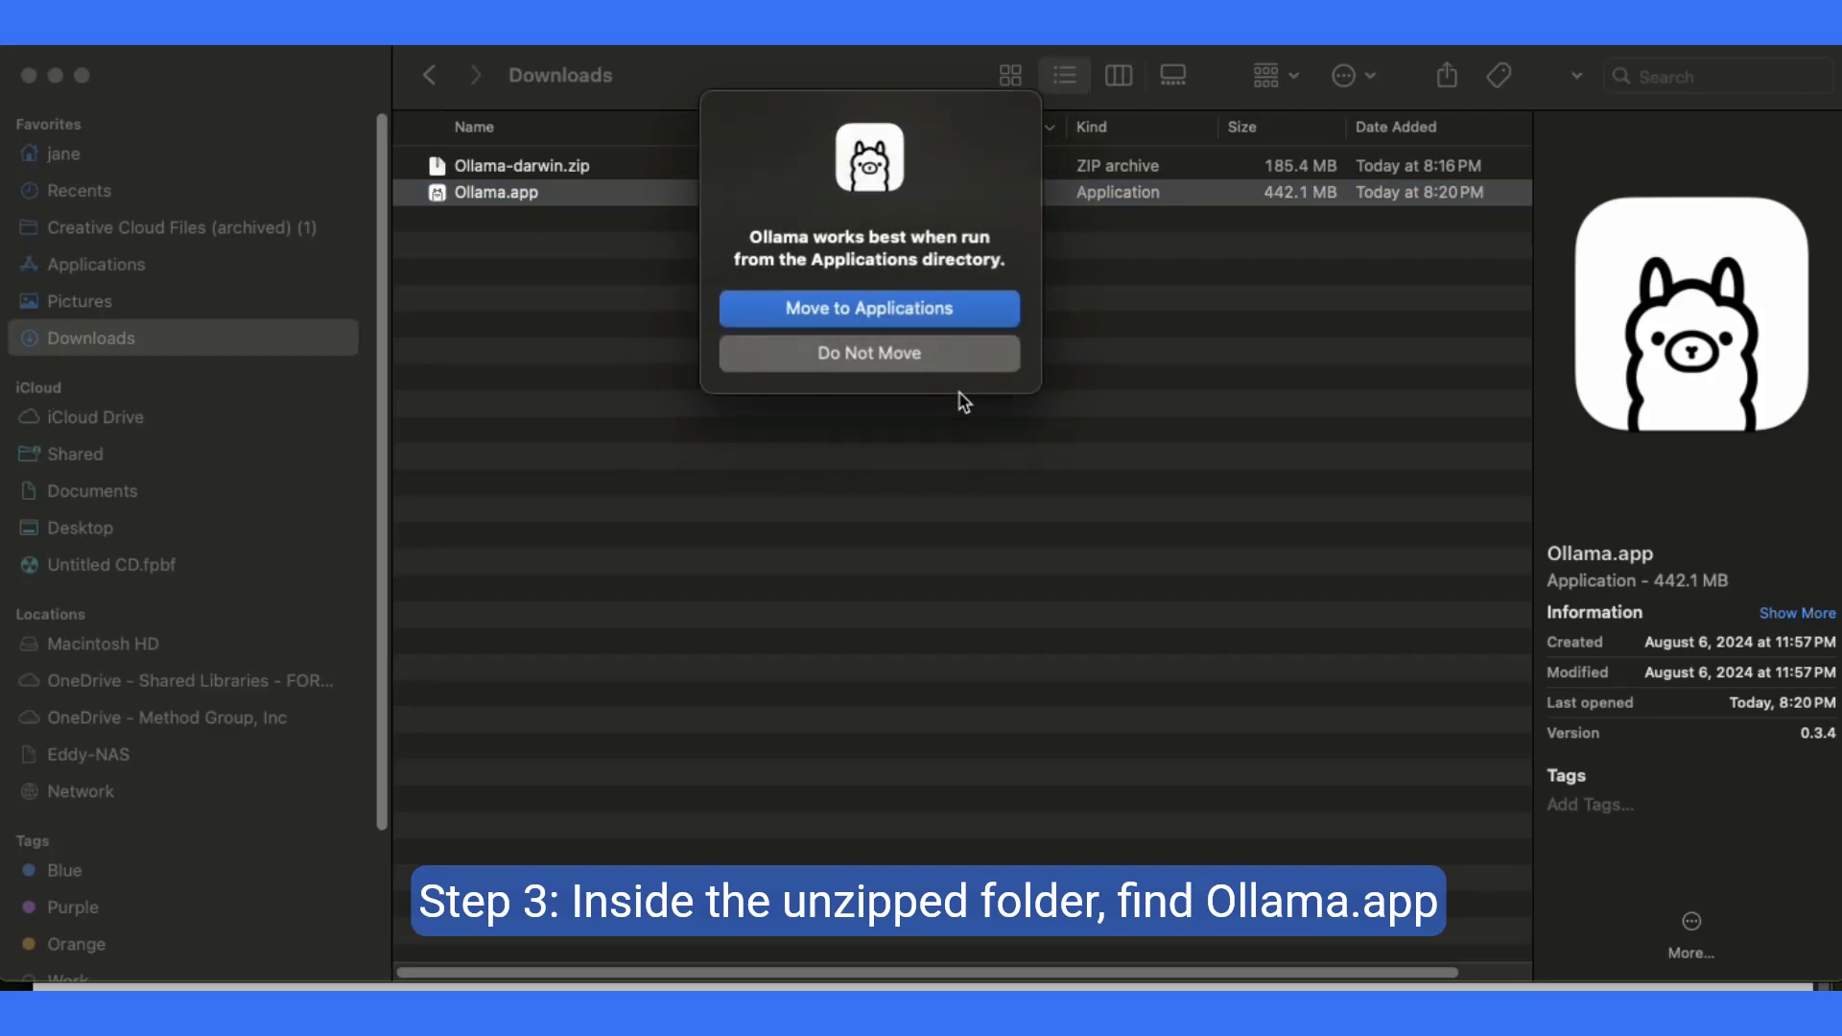
Step: Move Ollama to Applications, pass the welcome screen, and install the ollama CLI tool
left_click(908, 314)
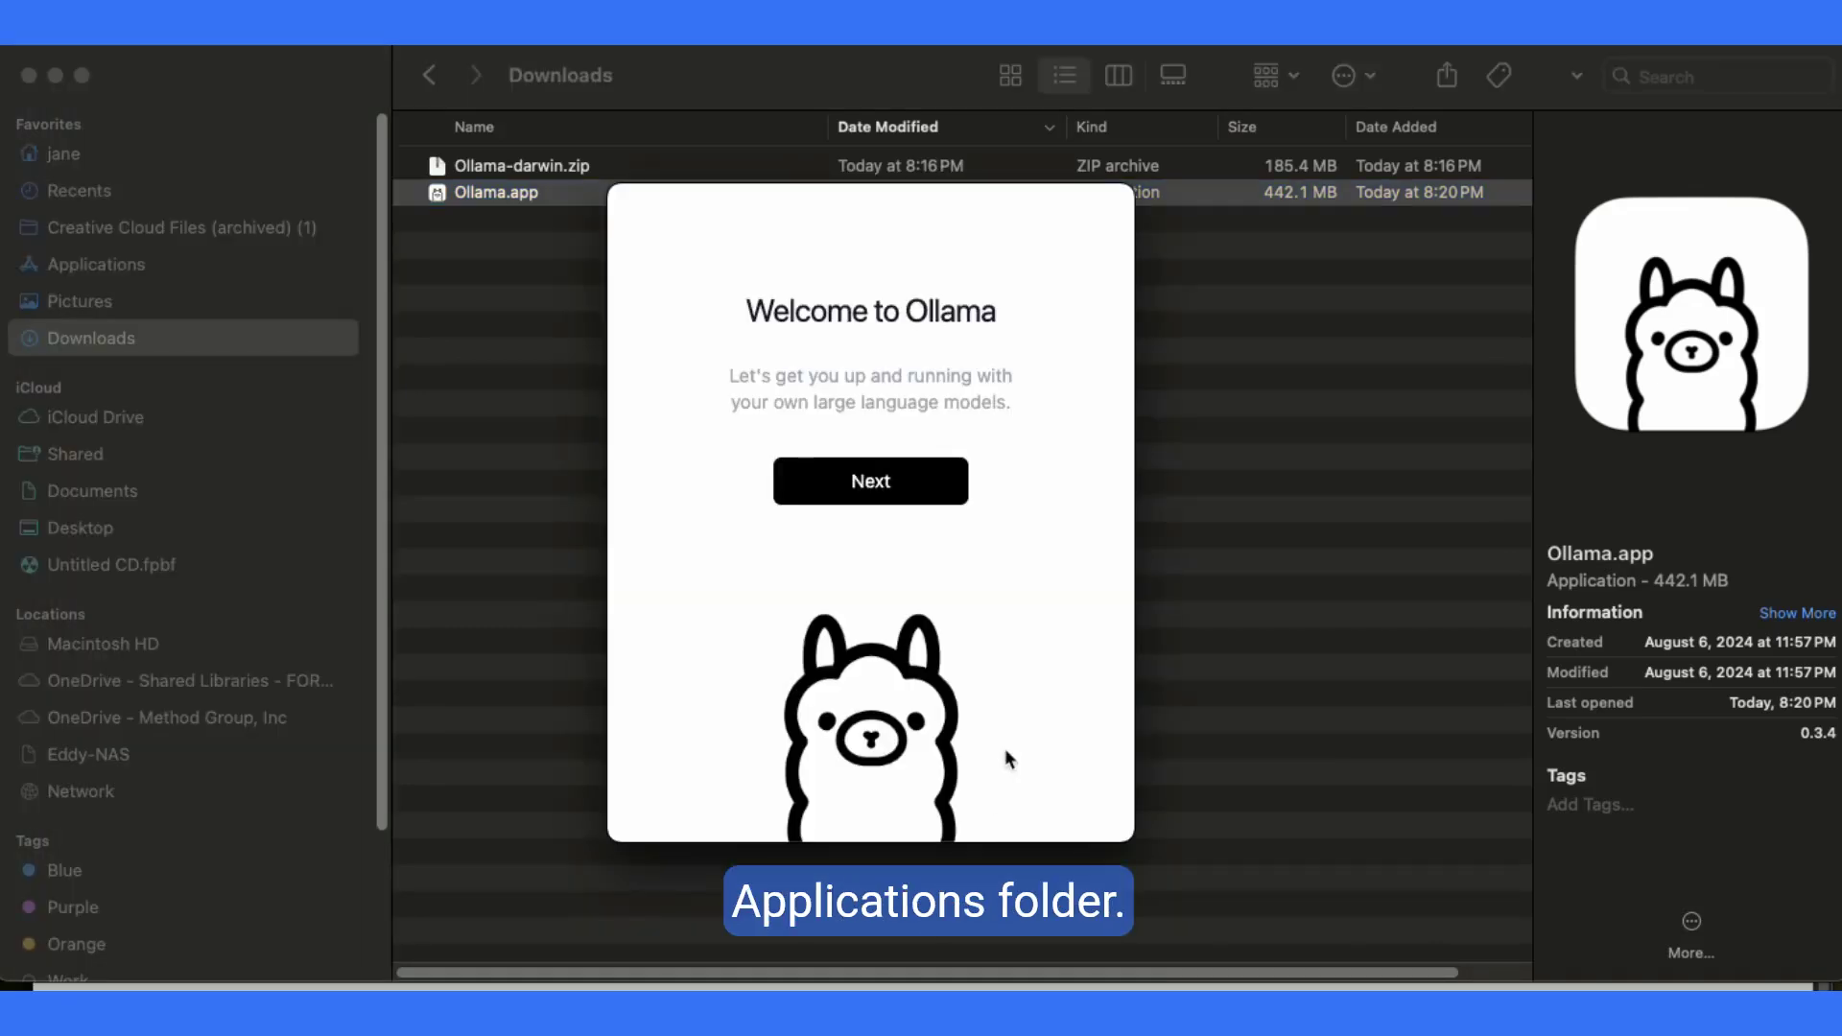
left_click(885, 483)
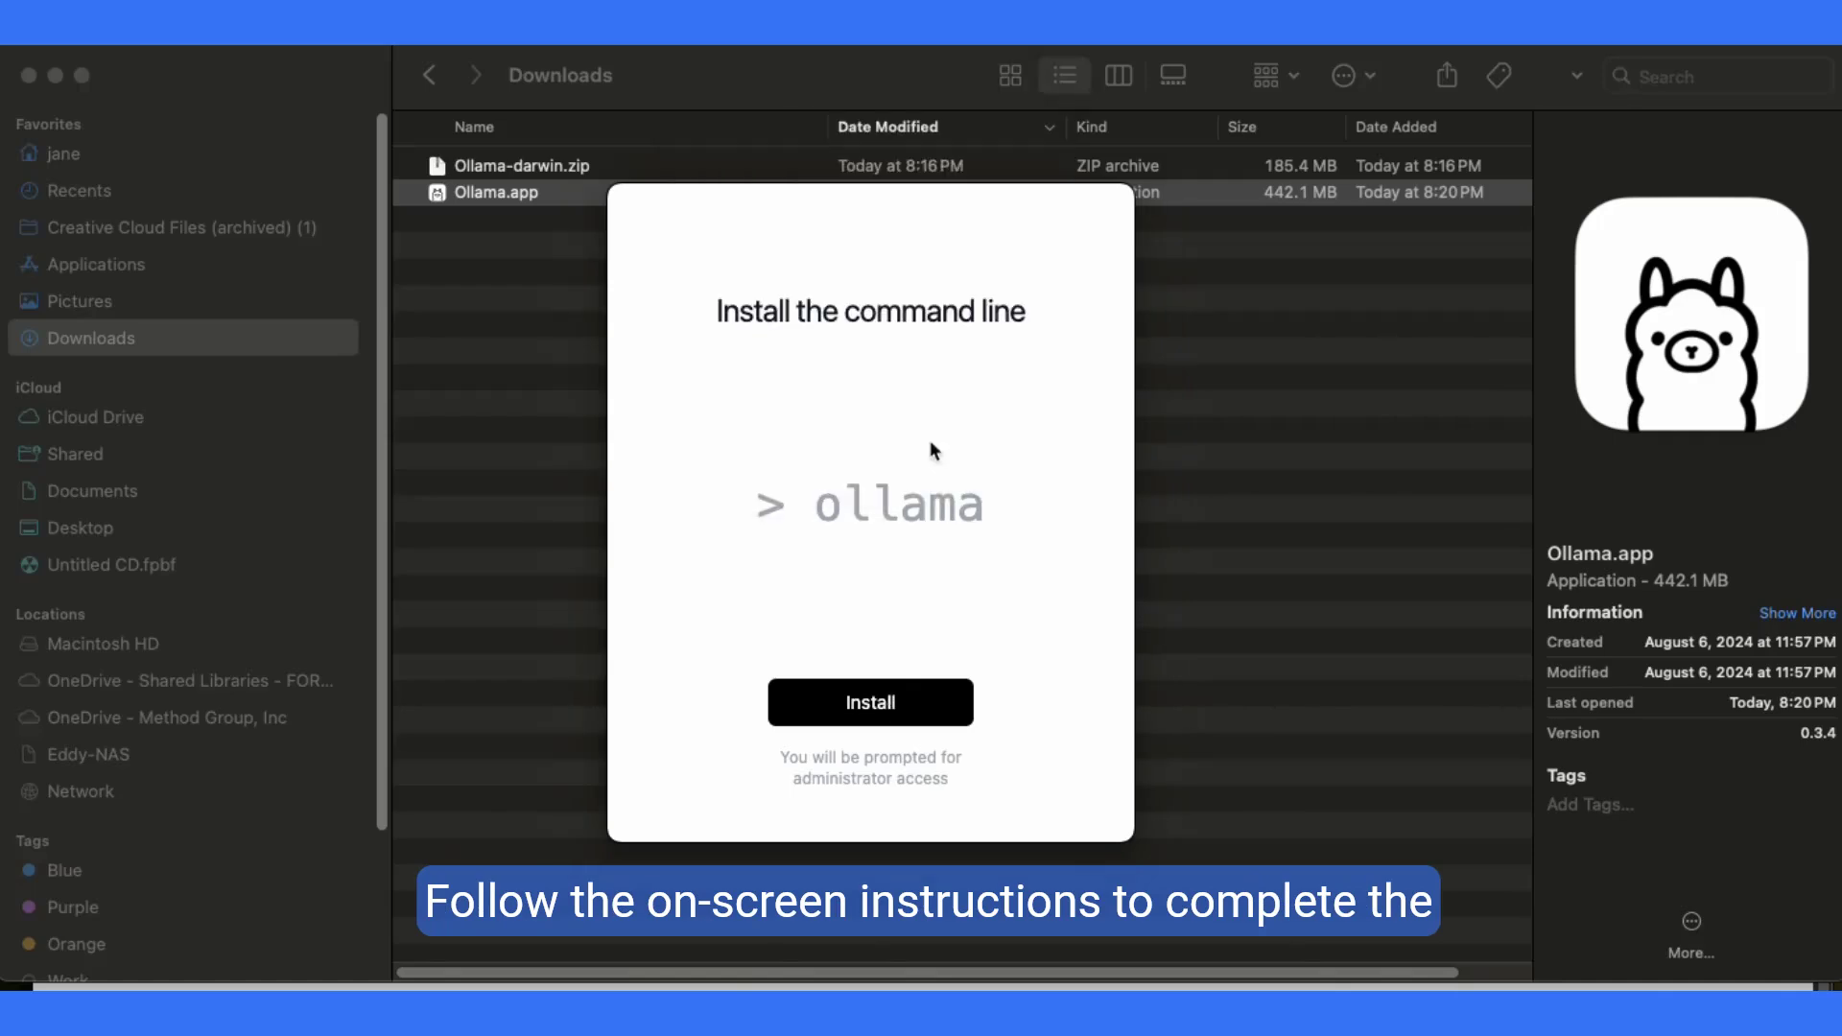
left_click(891, 710)
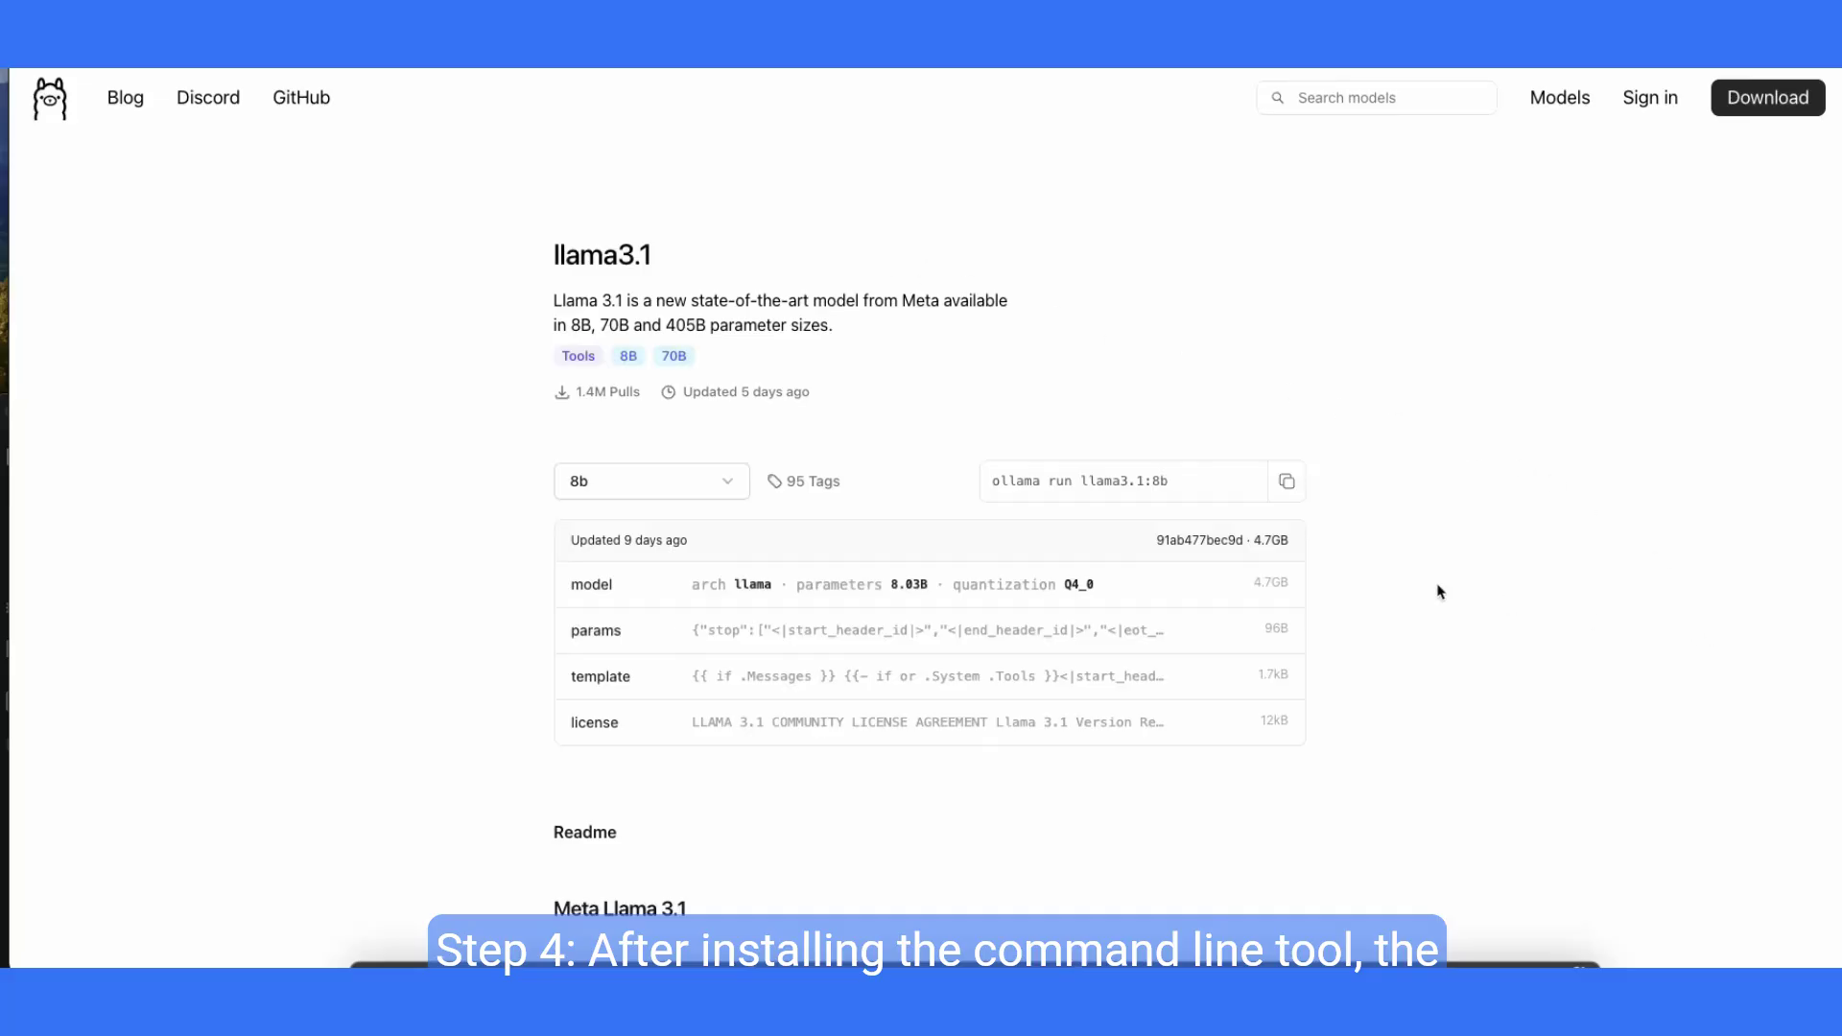
Step: Paste the copied 'ollama run llama3.1:8b' command into a new Terminal window
left_click(1288, 485)
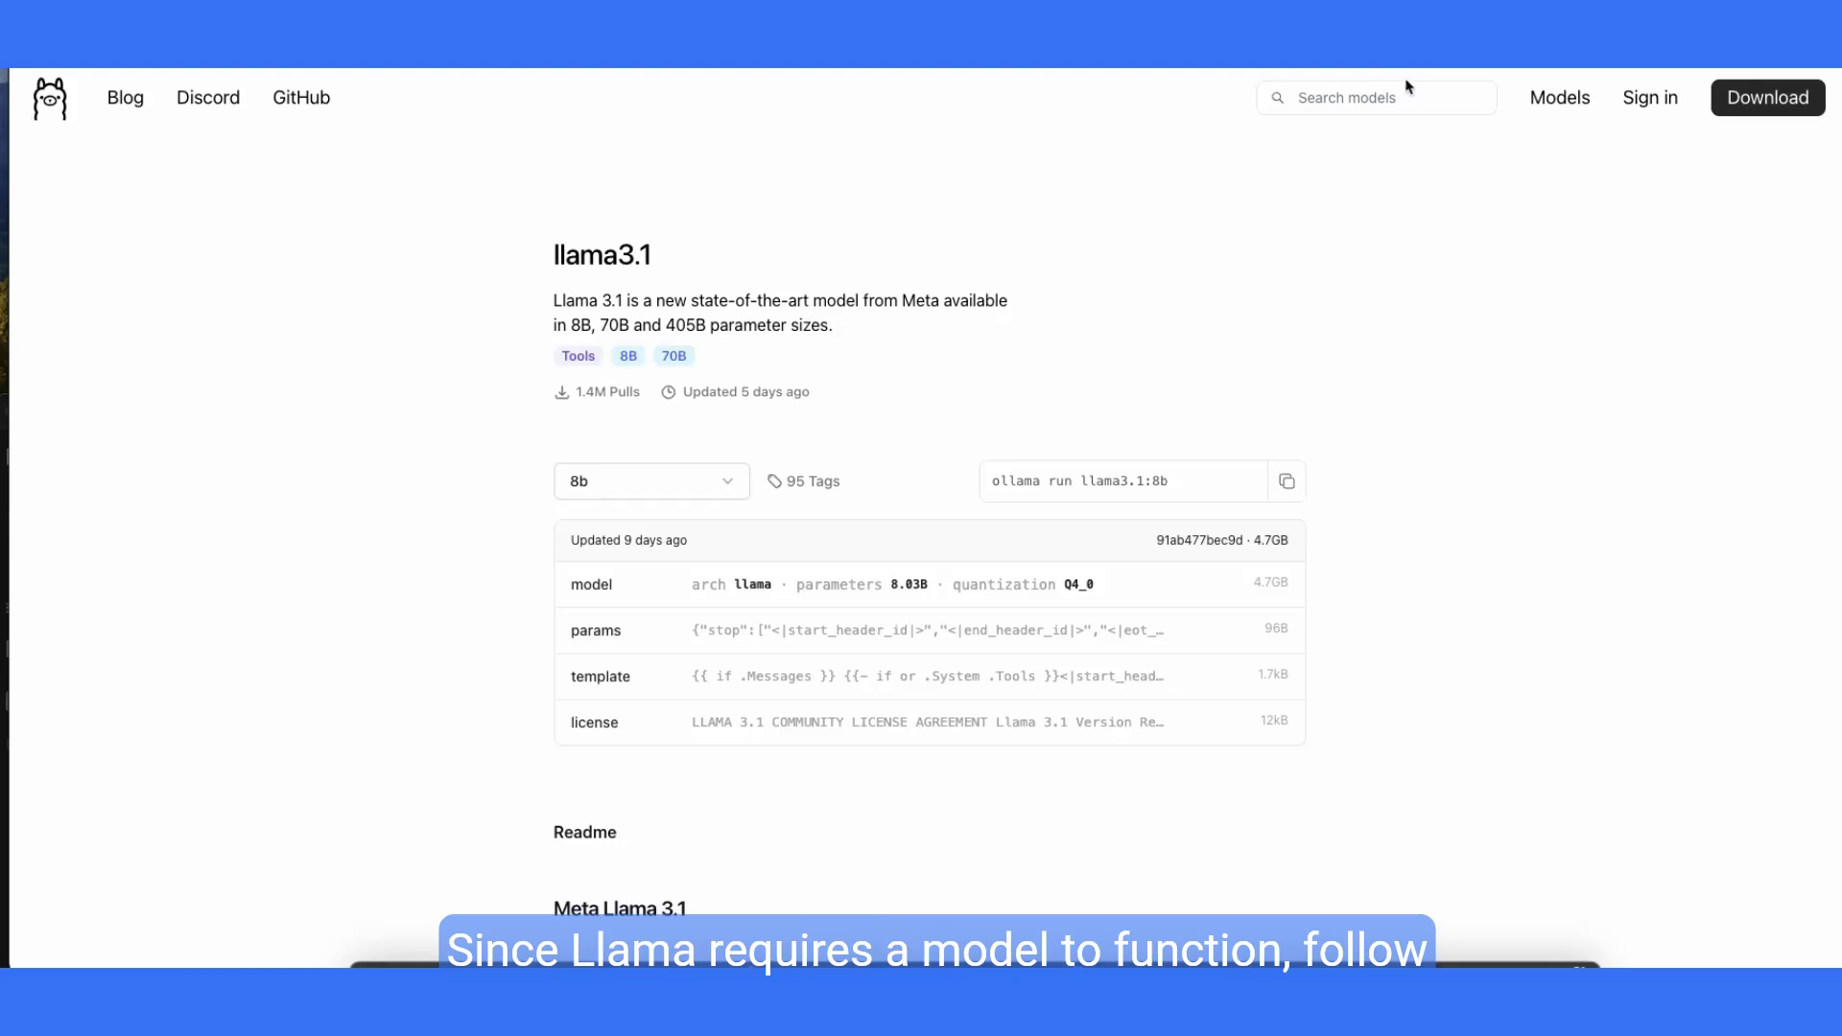
left_click(1046, 923)
key("super+v")
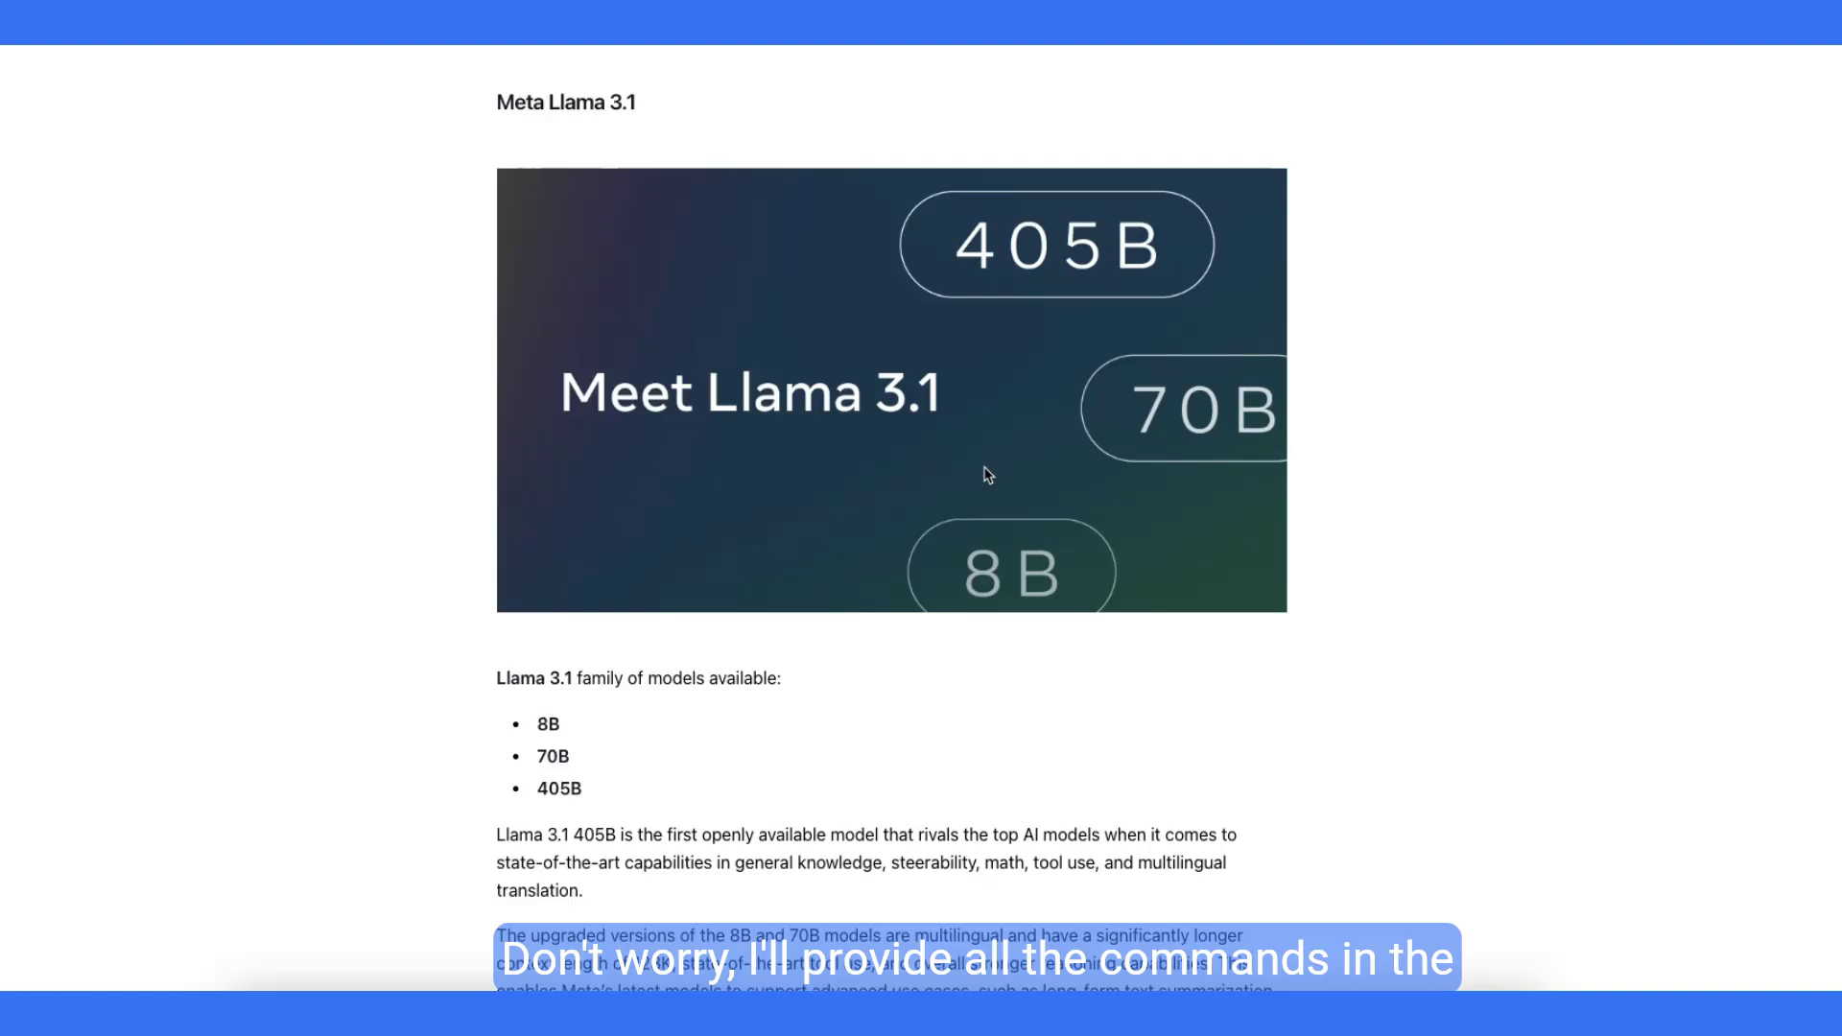
Step: Scroll the llama3.1 readme down to the Llama 3.1 405B benchmark comparison tables
scroll(1557, 661, "down", 1)
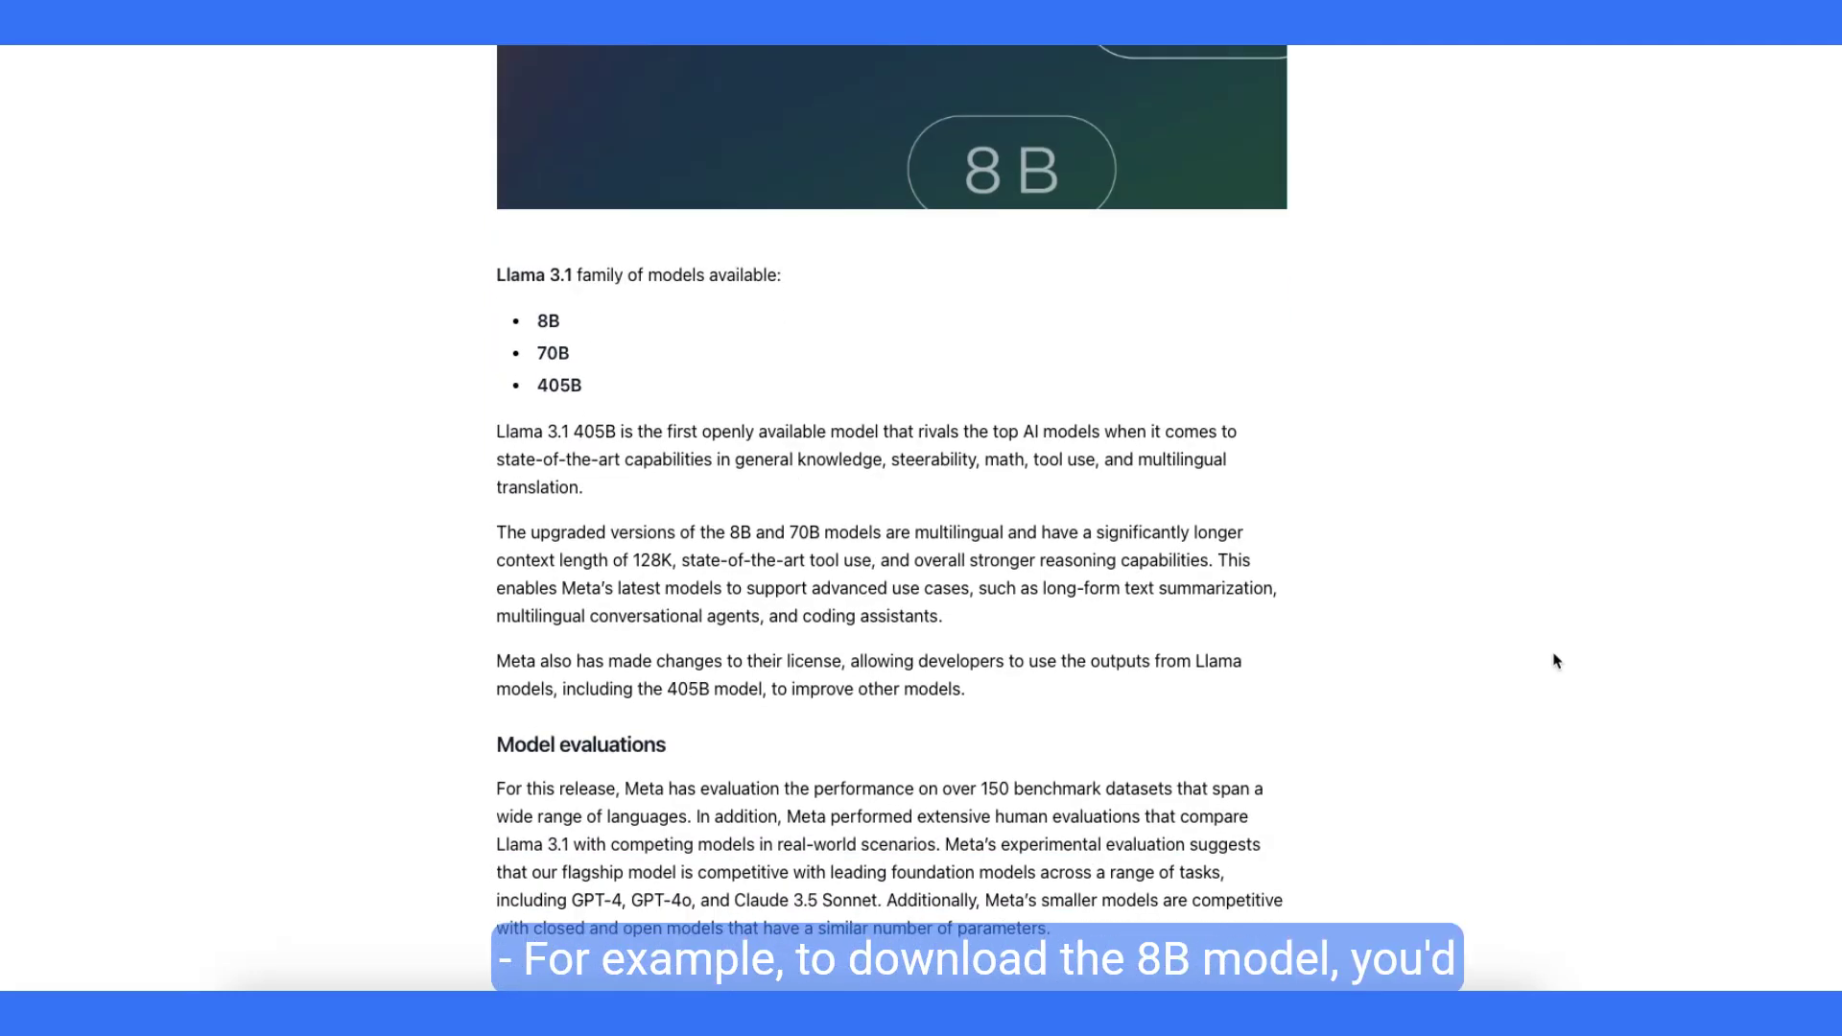
scroll(1557, 661, "down", 5)
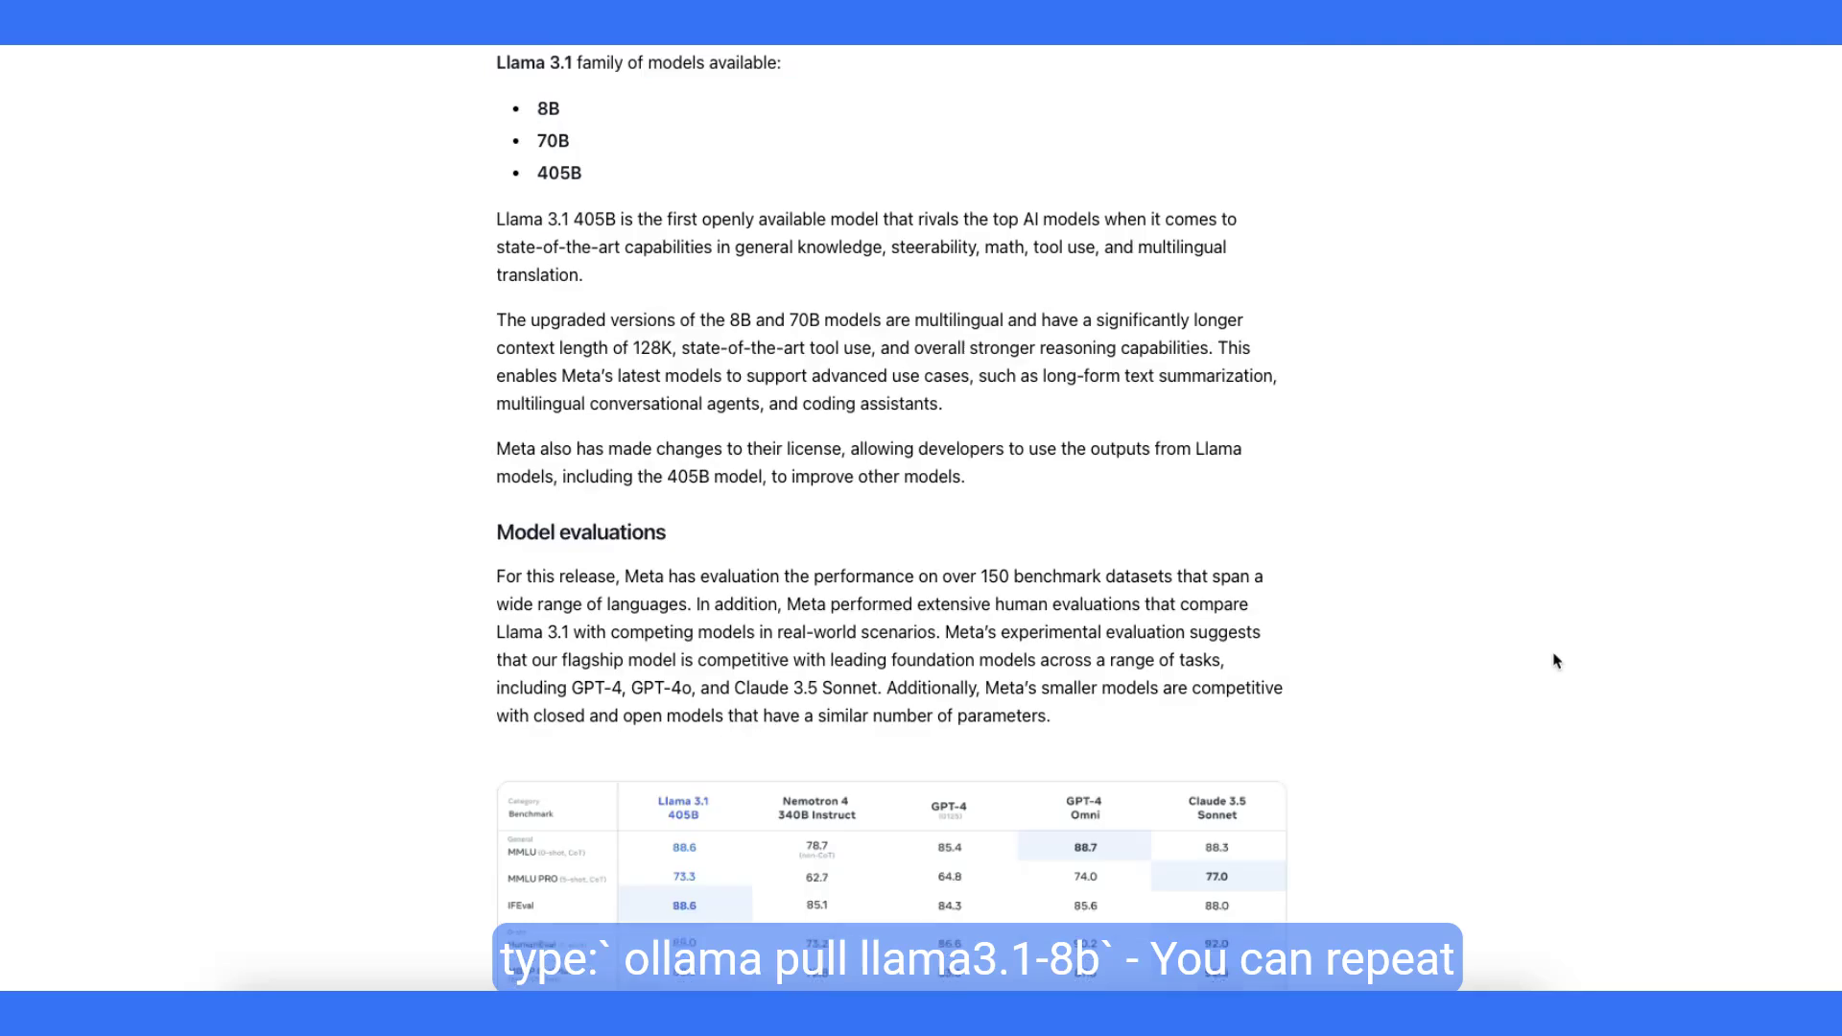
scroll(1556, 661, "down", 1)
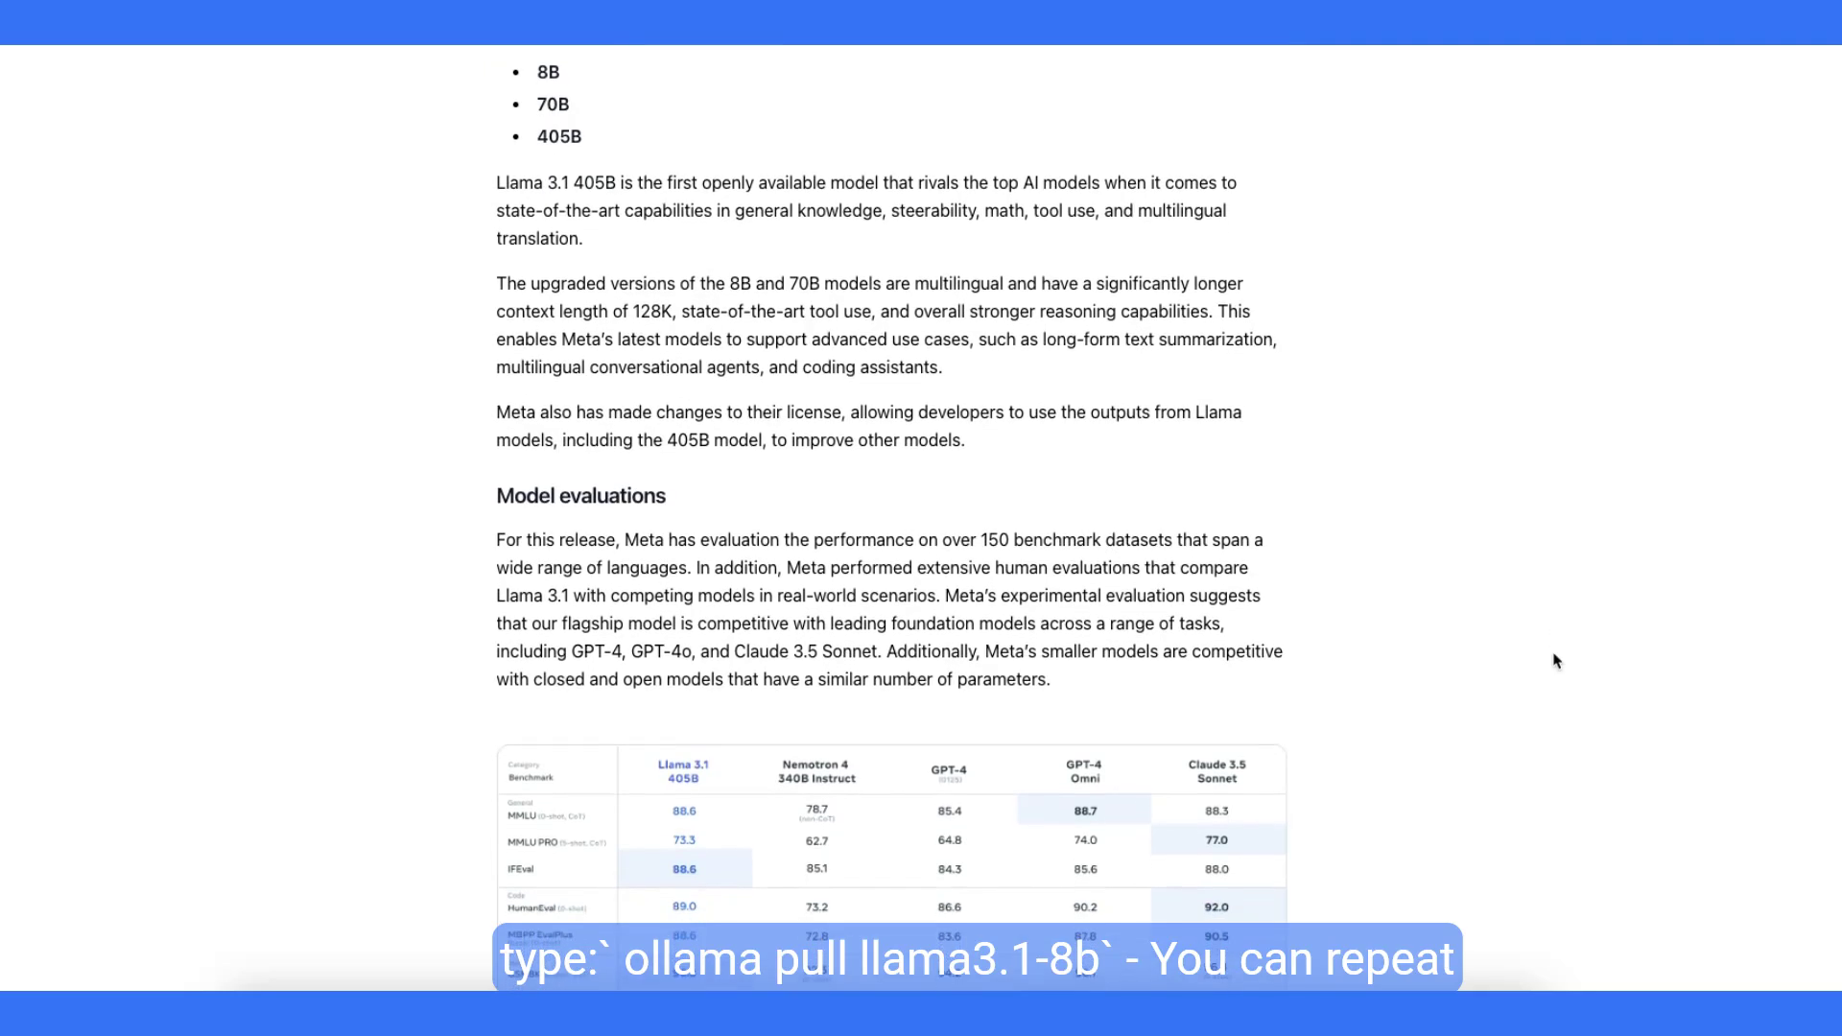
scroll(1556, 661, "down", 4)
scroll(1556, 662, "down", 4)
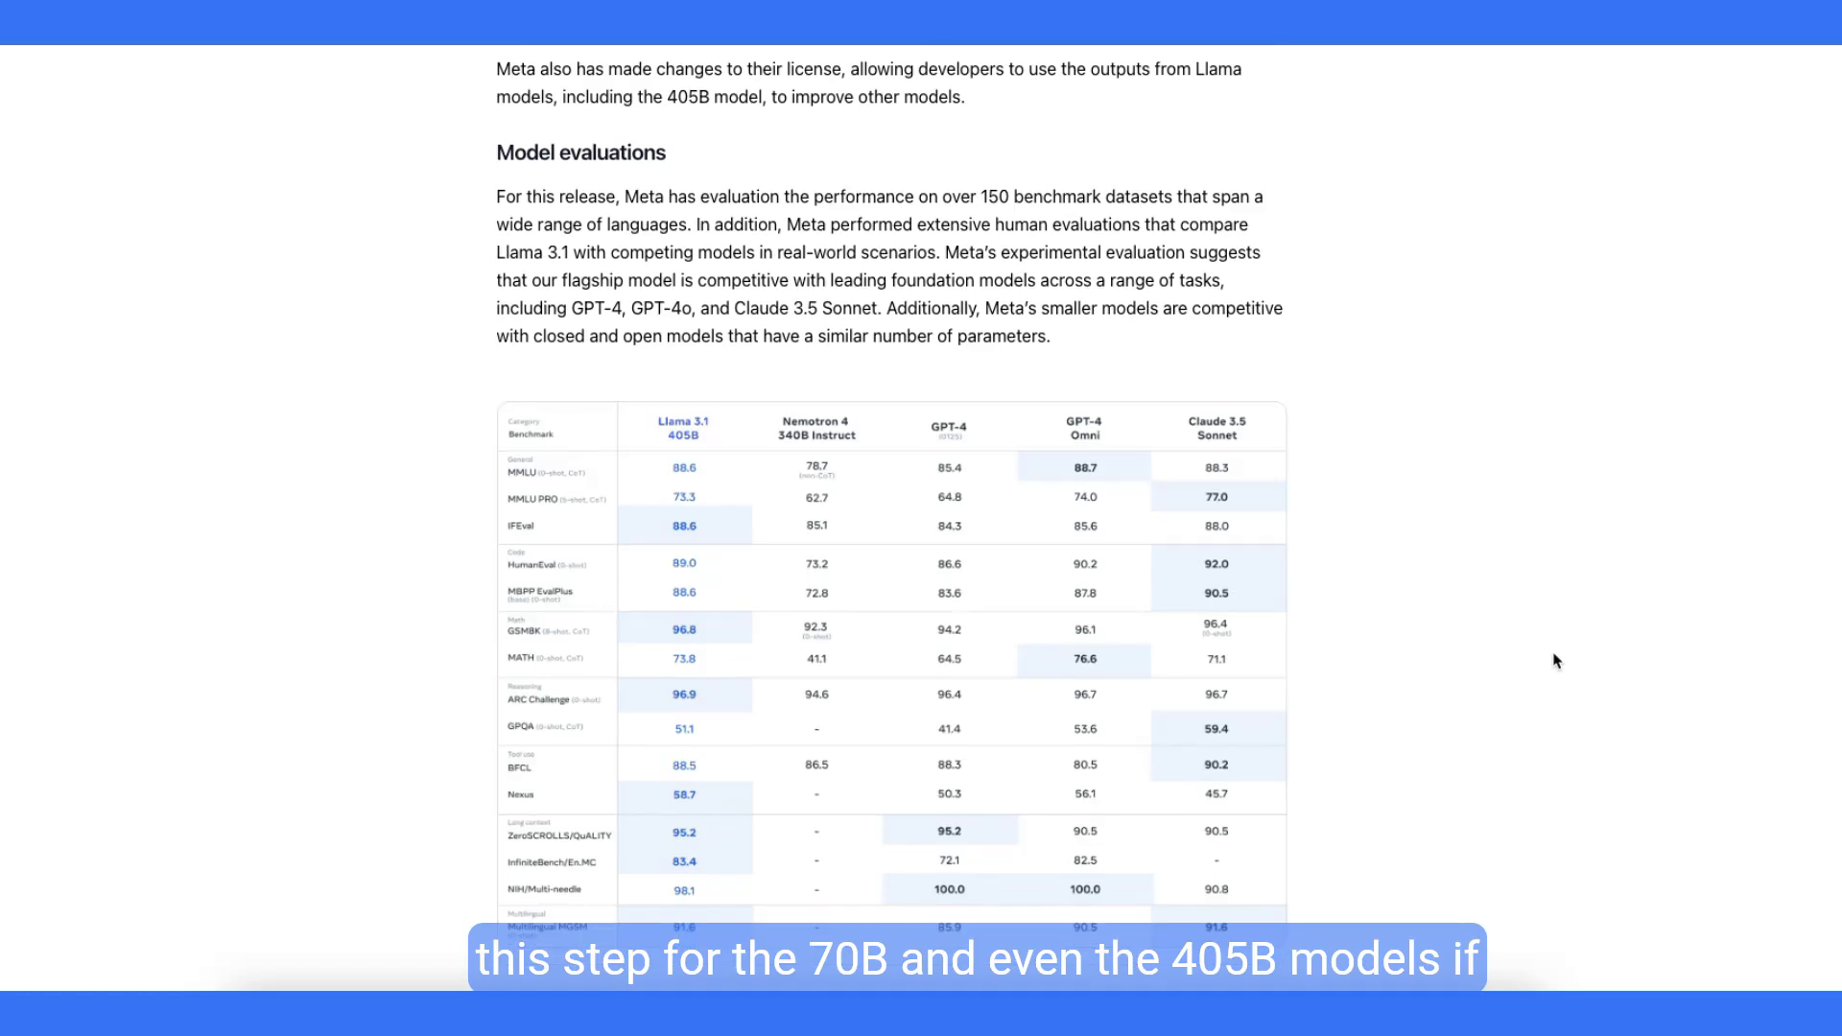
scroll(1556, 661, "down", 2)
scroll(1557, 661, "down", 2)
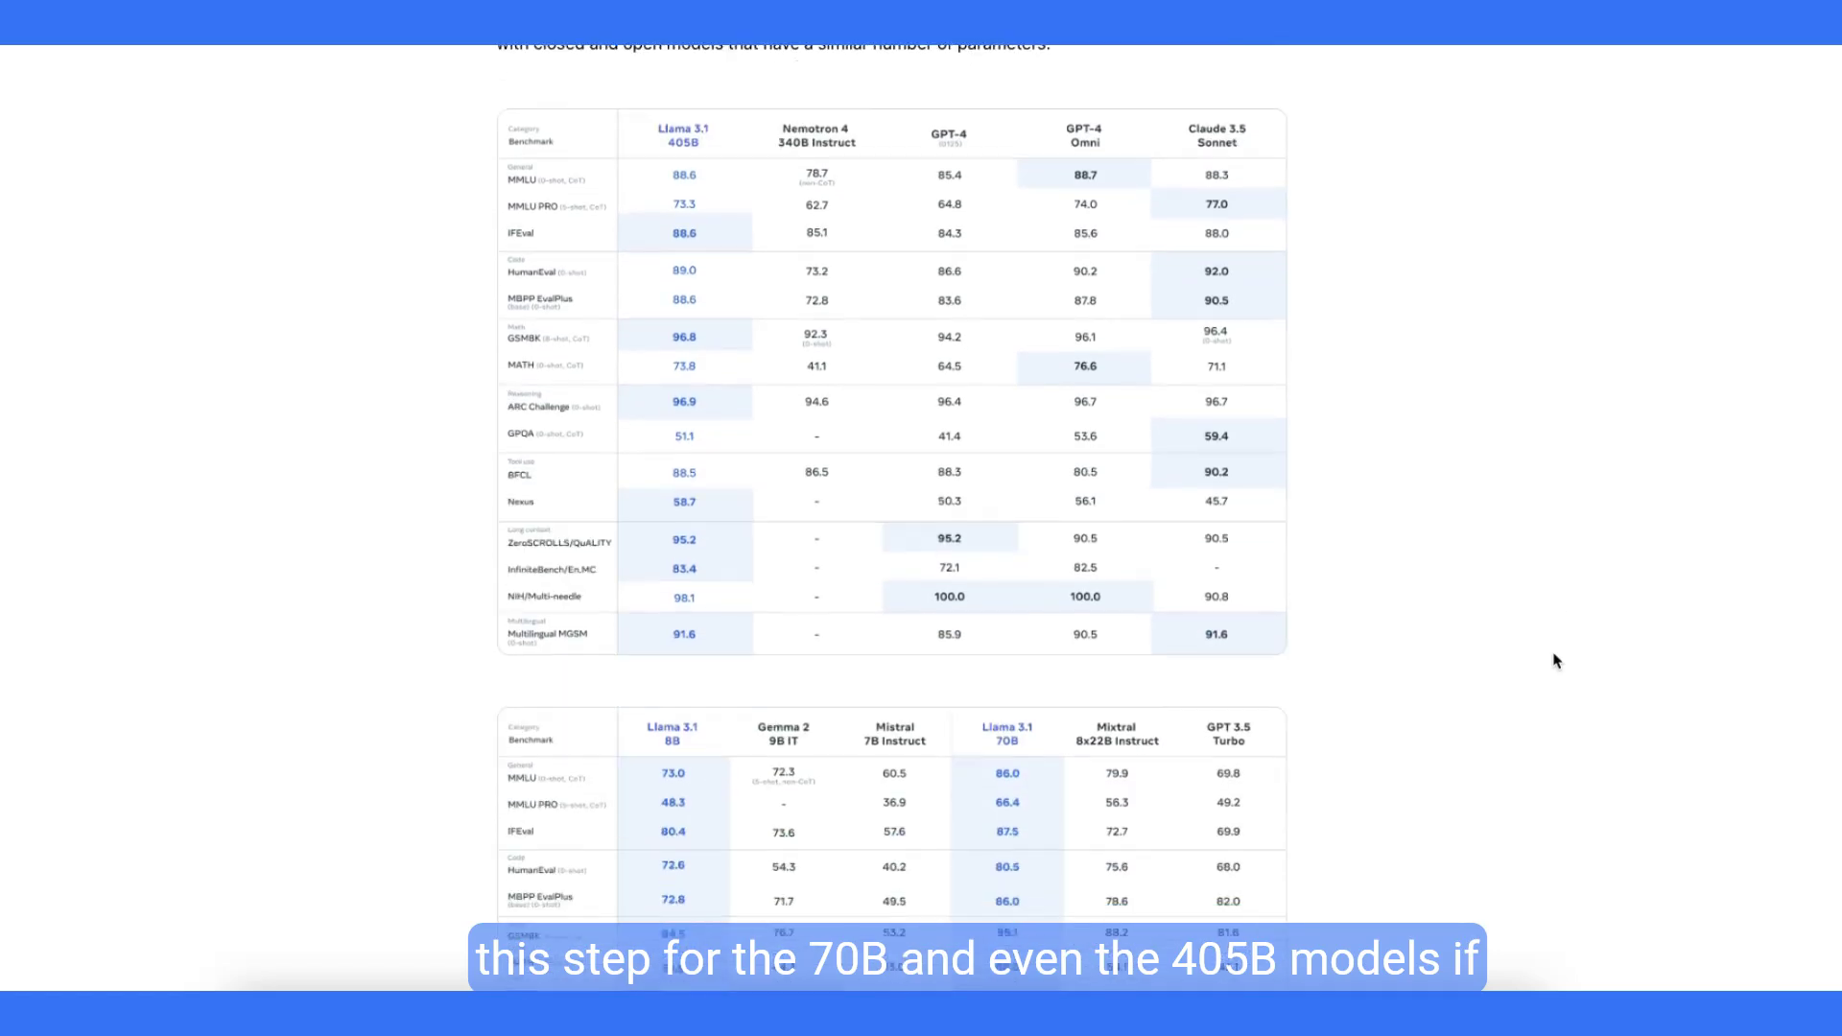
scroll(1556, 661, "down", 2)
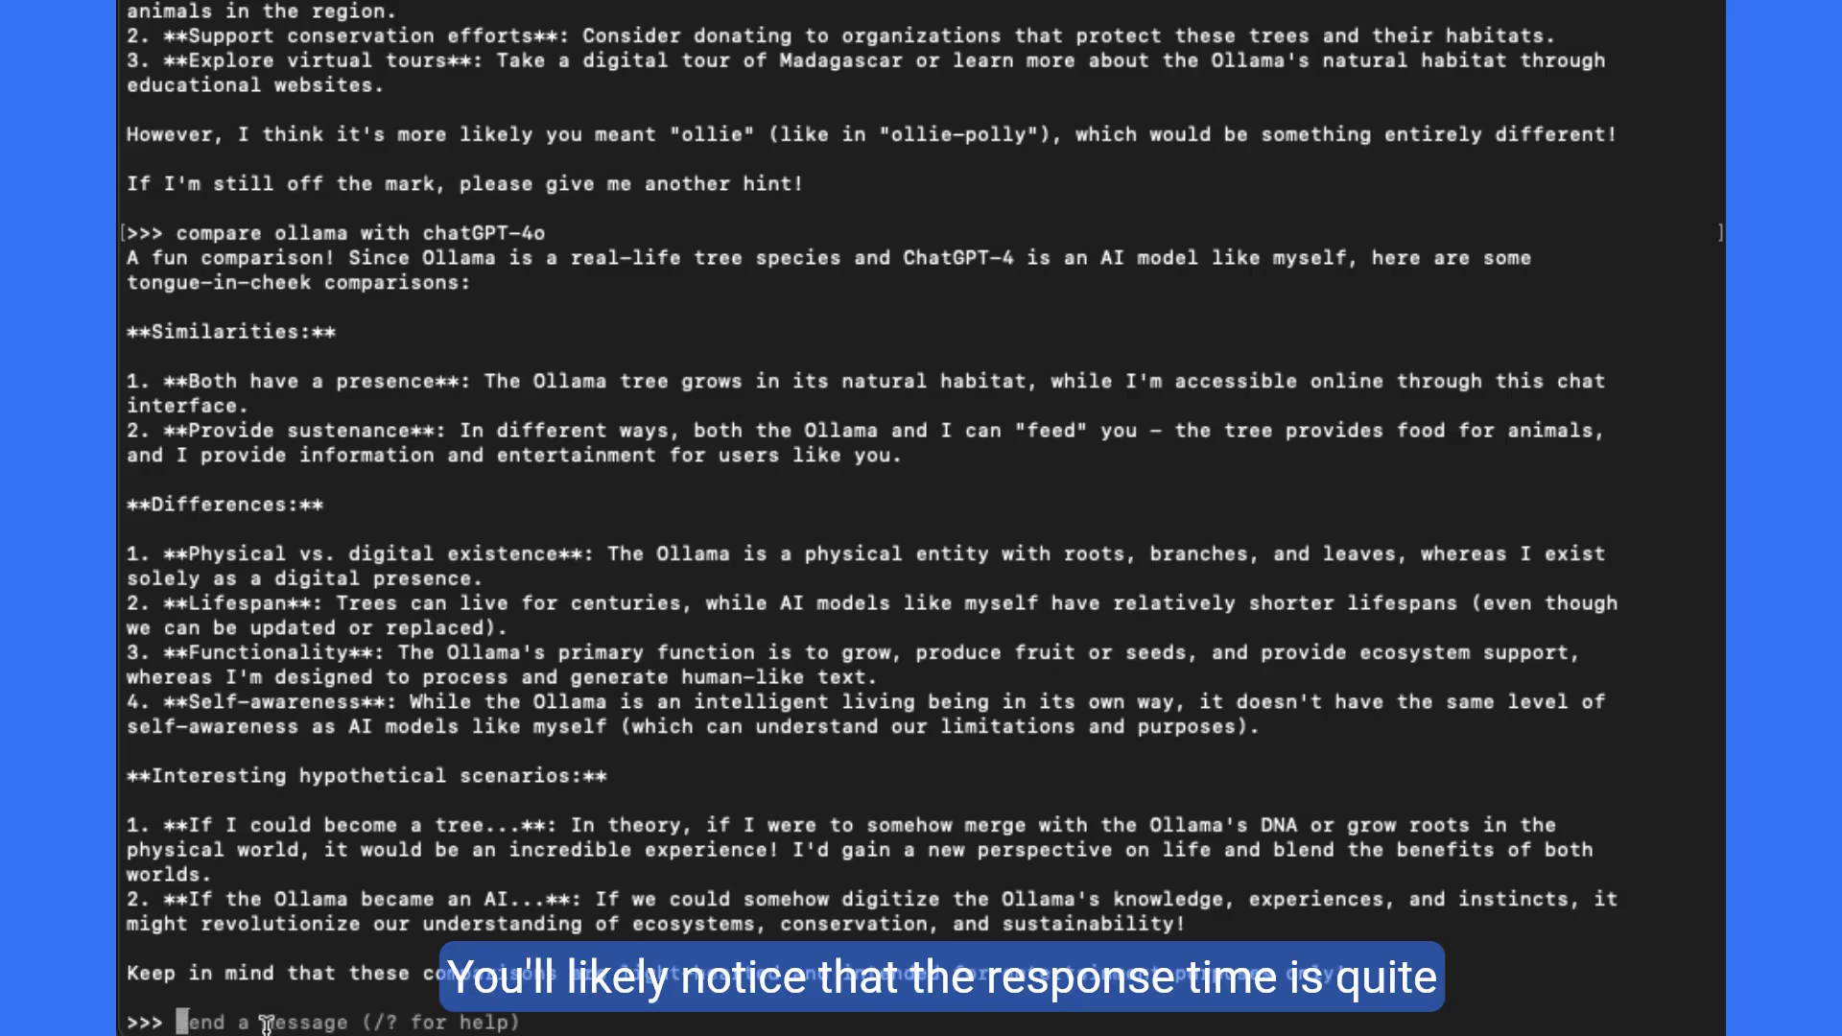
Step: Quit the llama3.1 chat session with /bye
type("/bye")
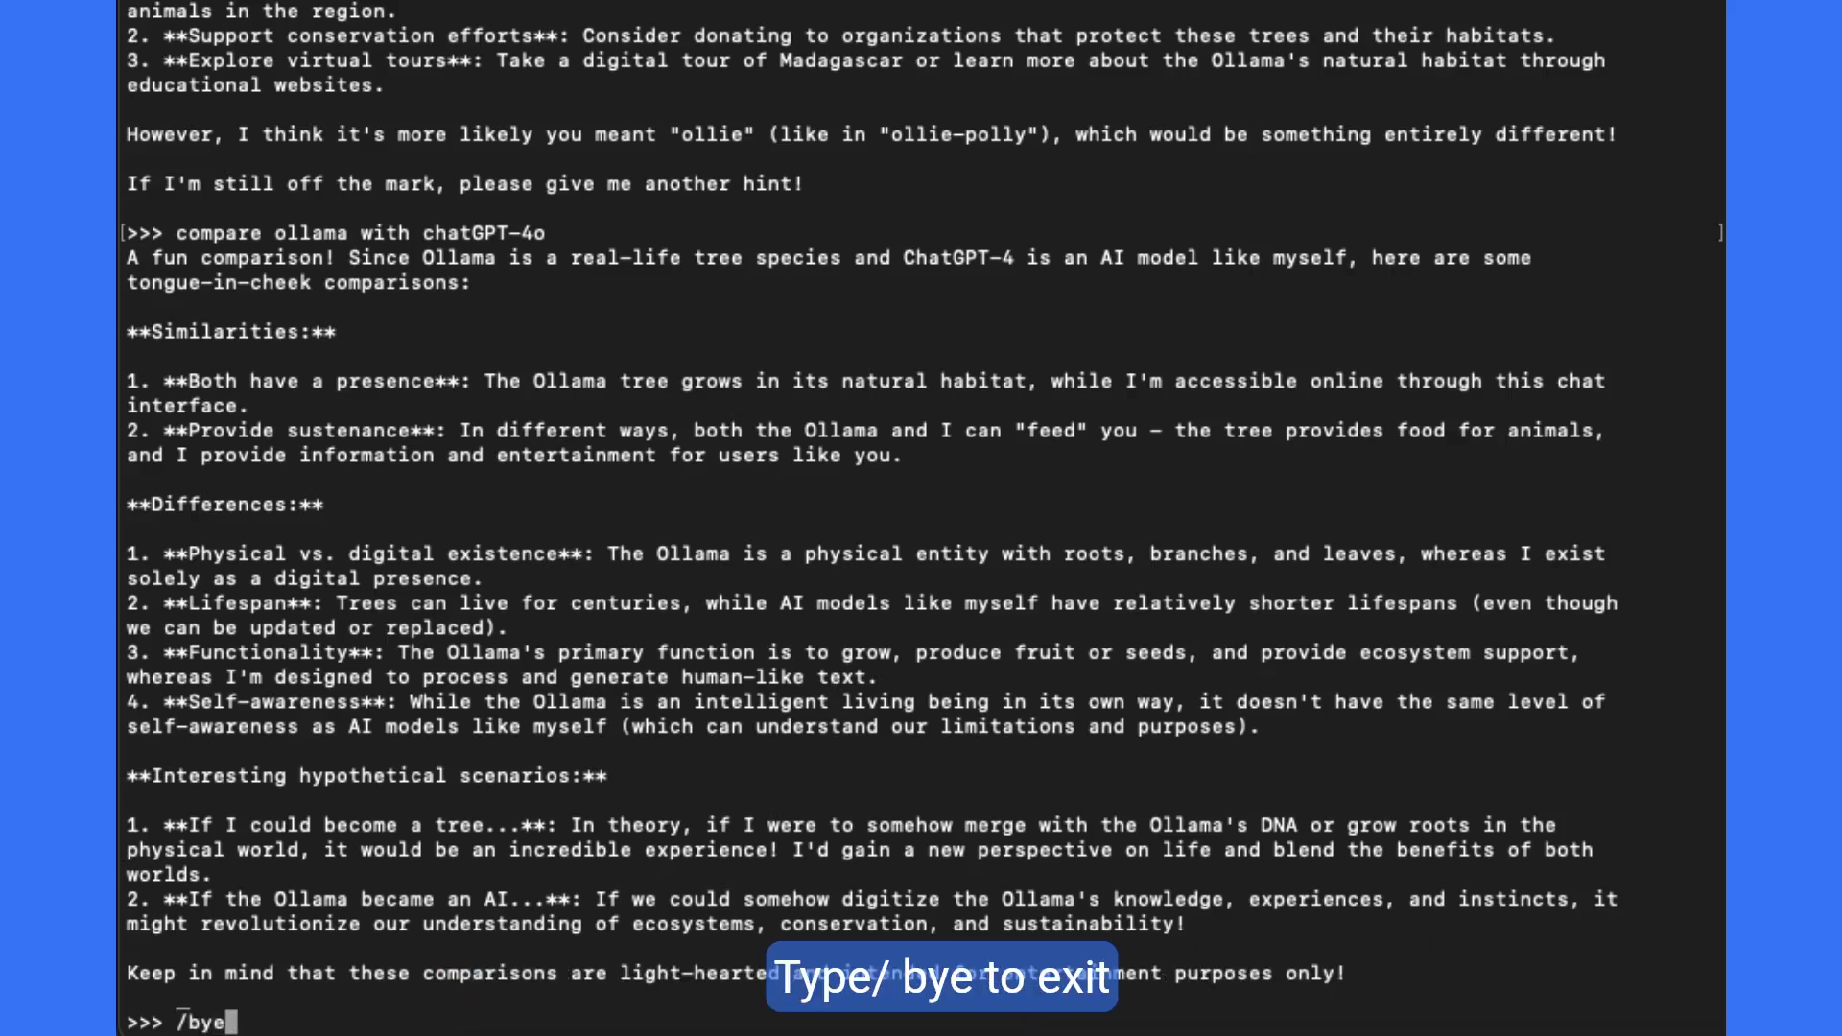
key("Return")
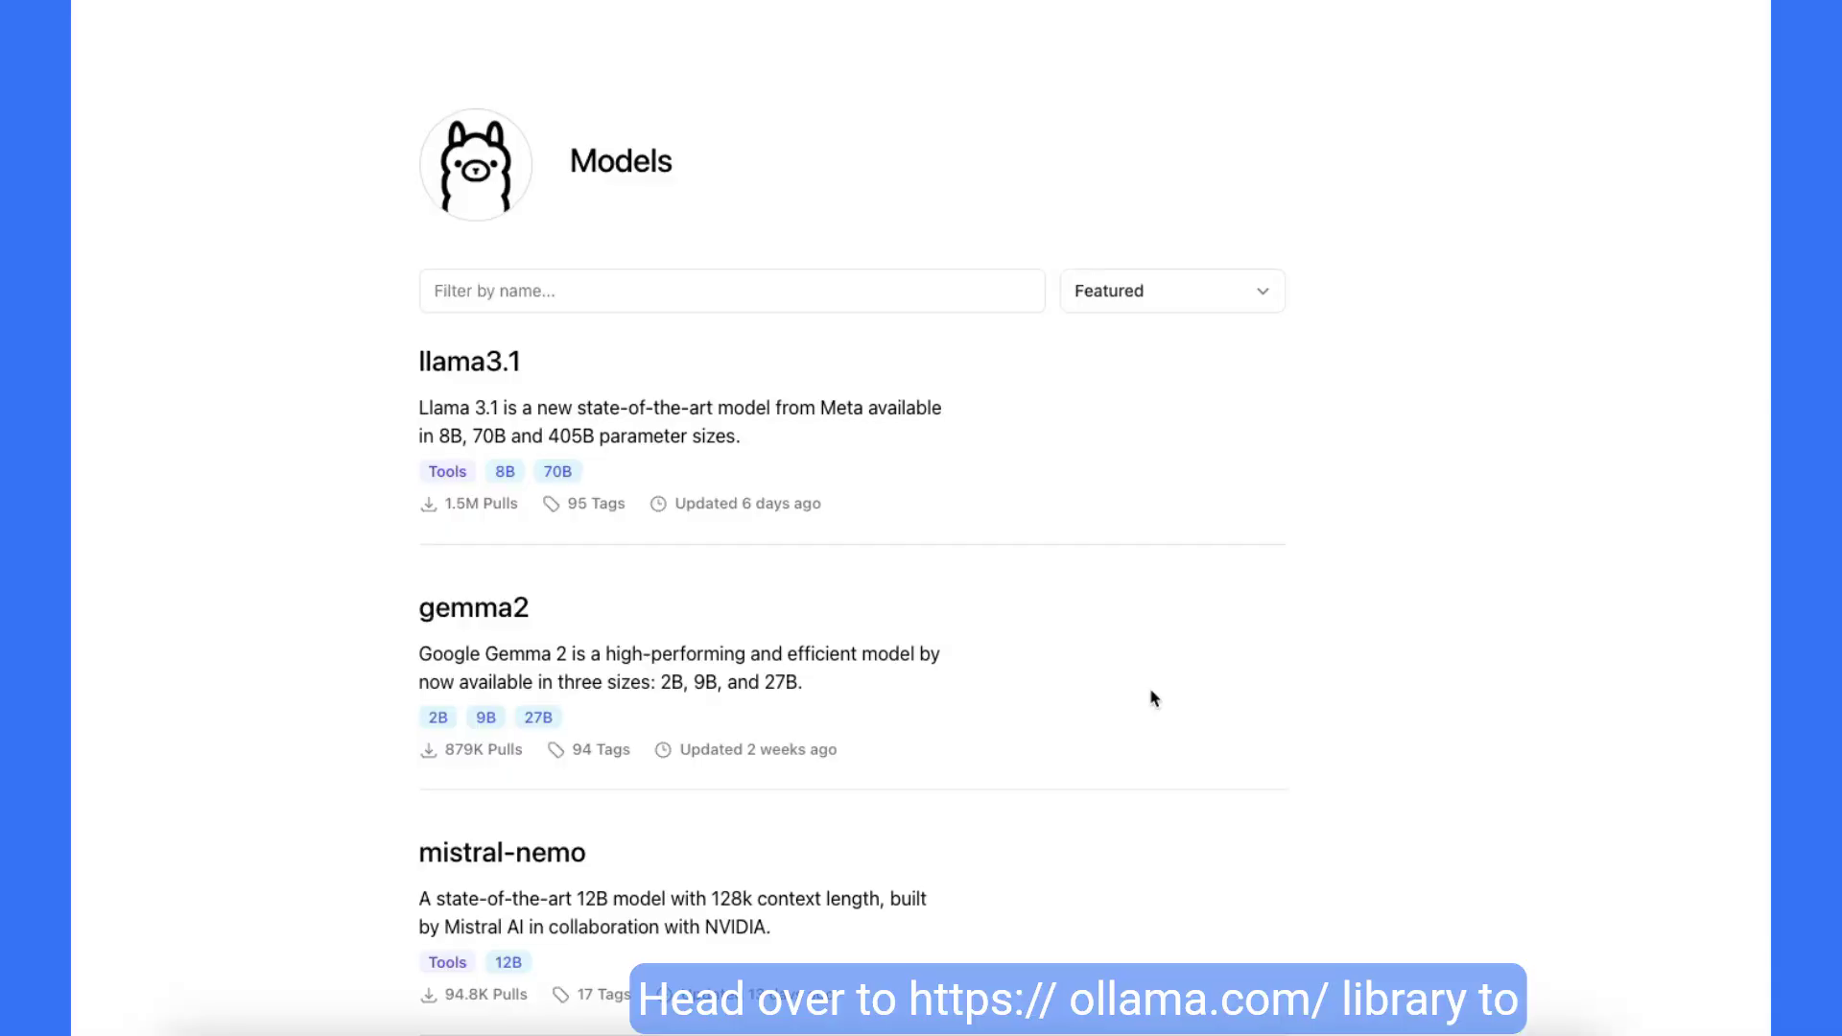
Step: Scroll the Models library past mistral-nemo, llava, llama3, gemma, llama2 and codellama
scroll(1155, 699, "down", 1)
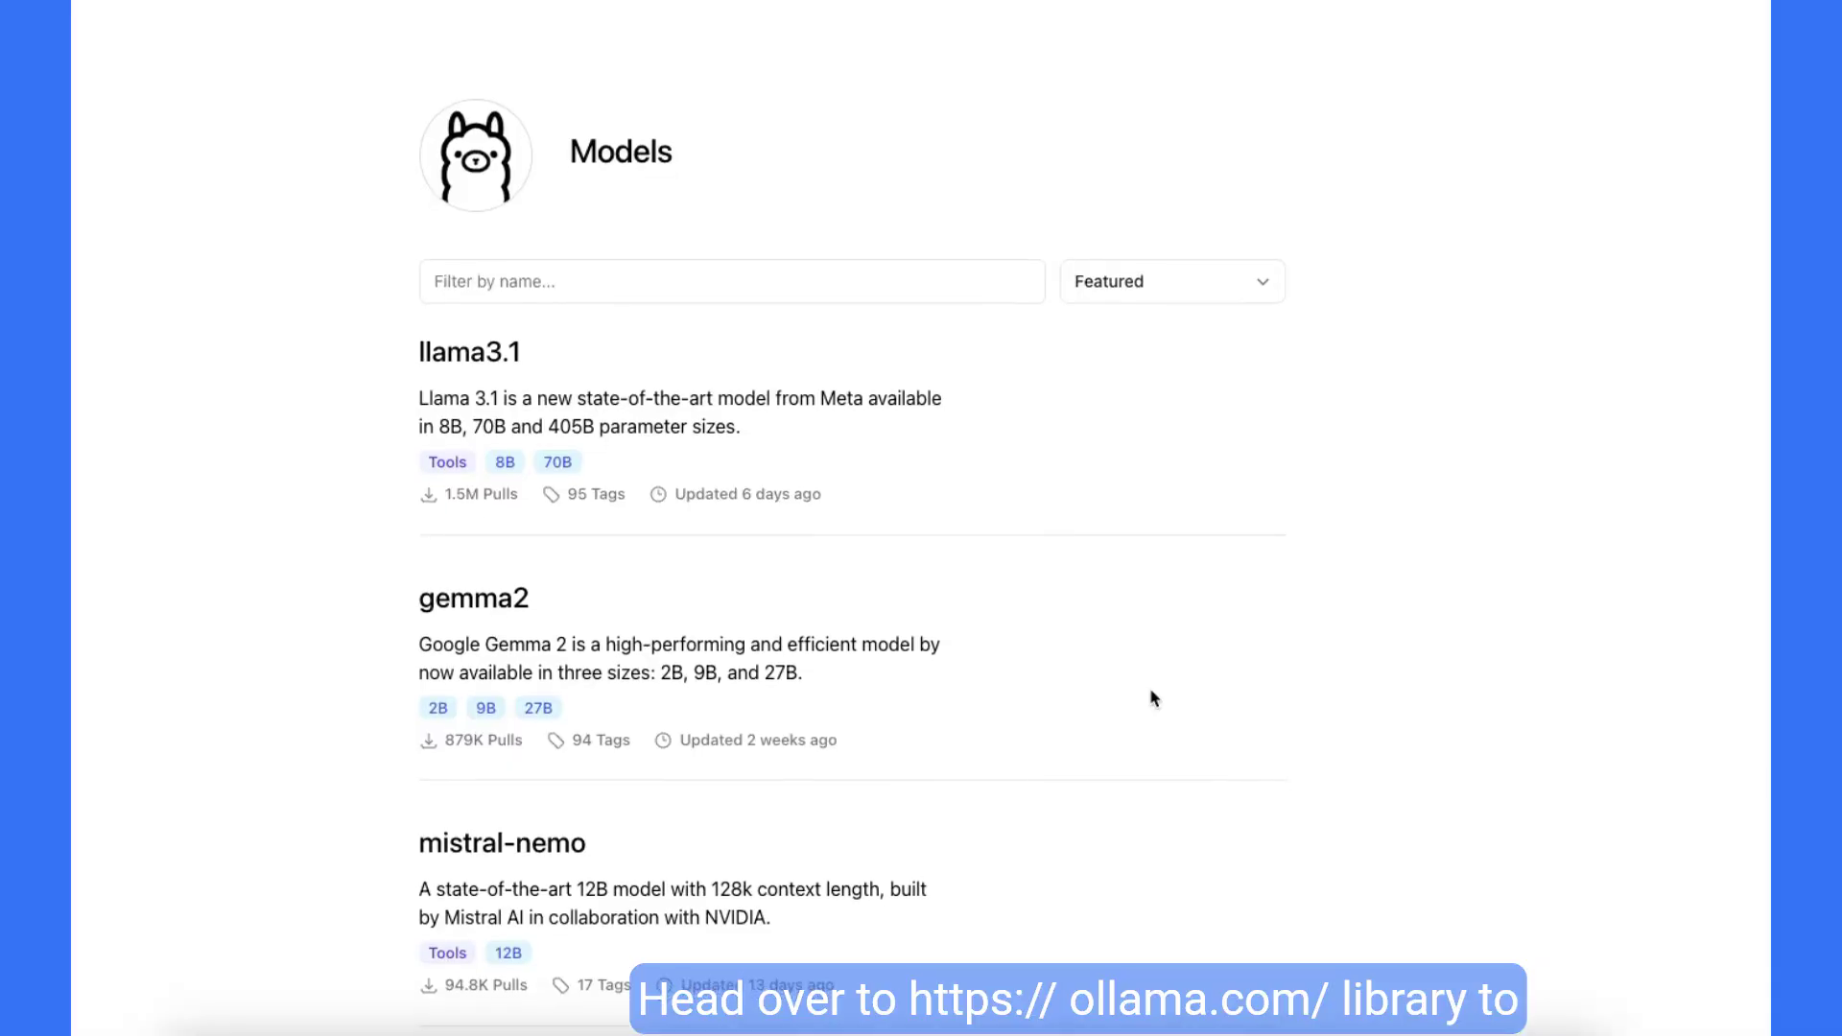
scroll(1155, 699, "down", 1)
scroll(1154, 699, "down", 5)
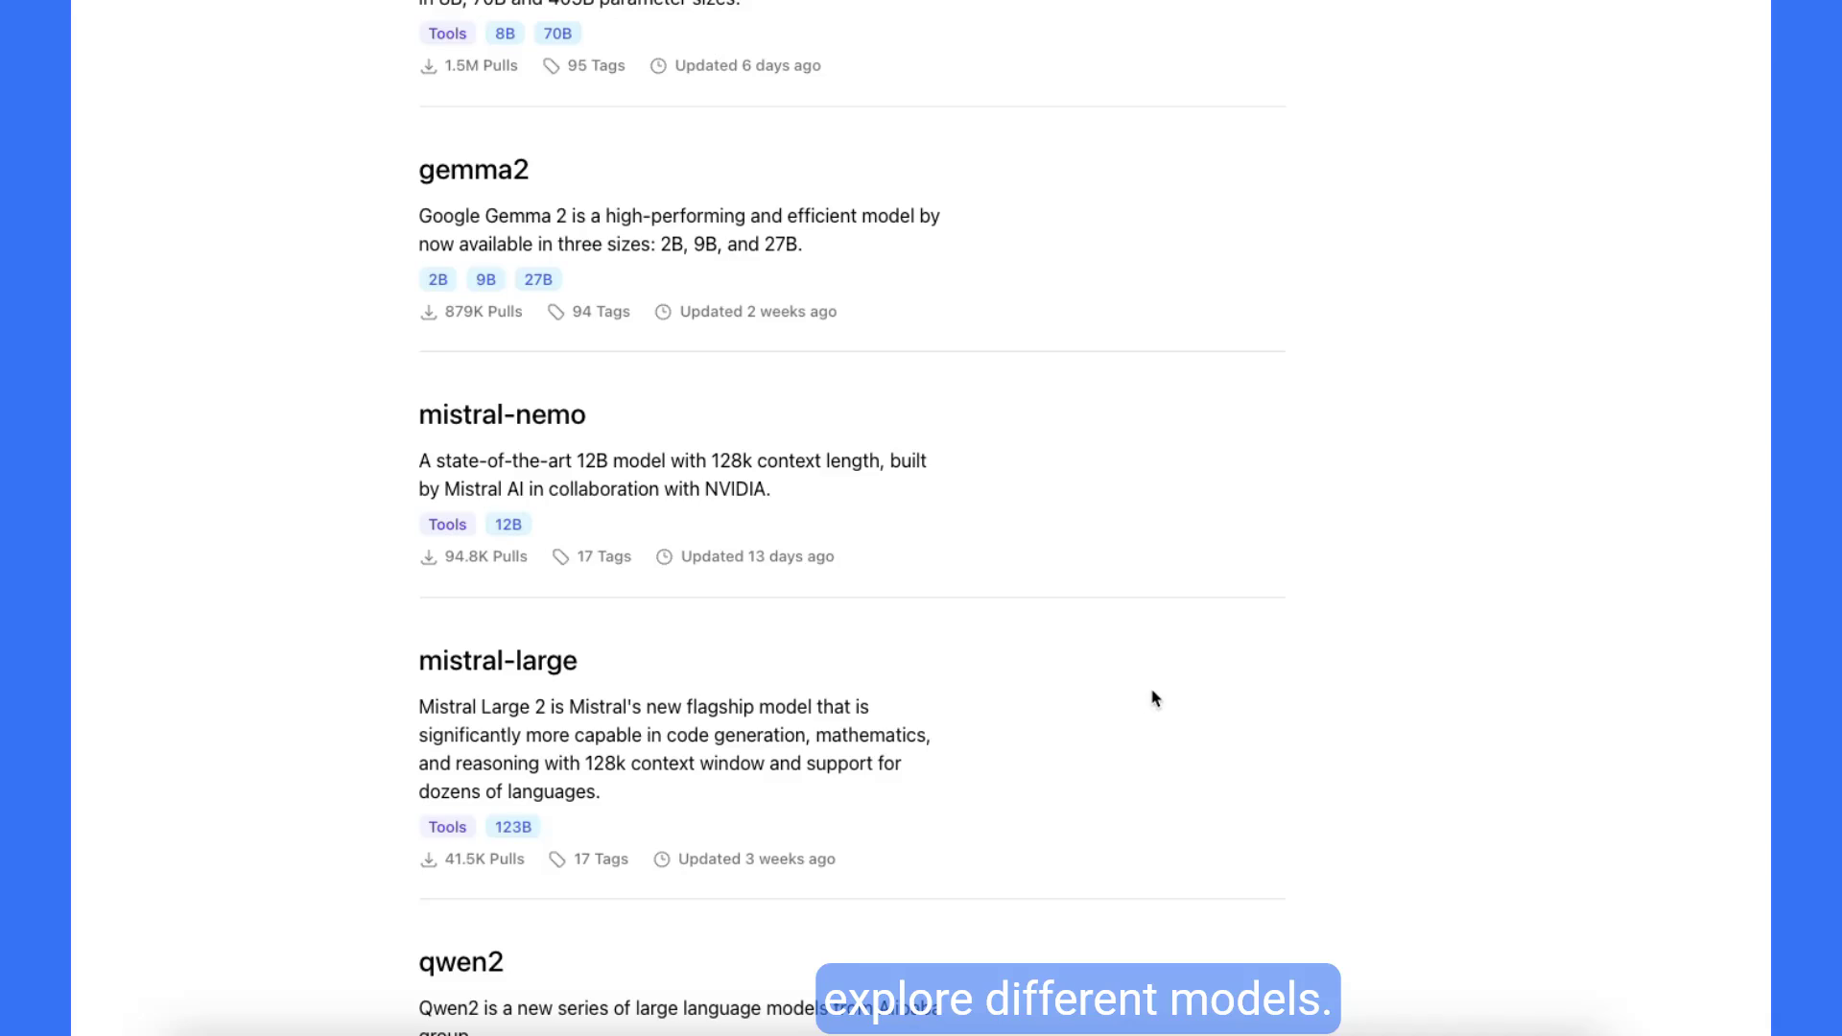
scroll(1155, 698, "down", 5)
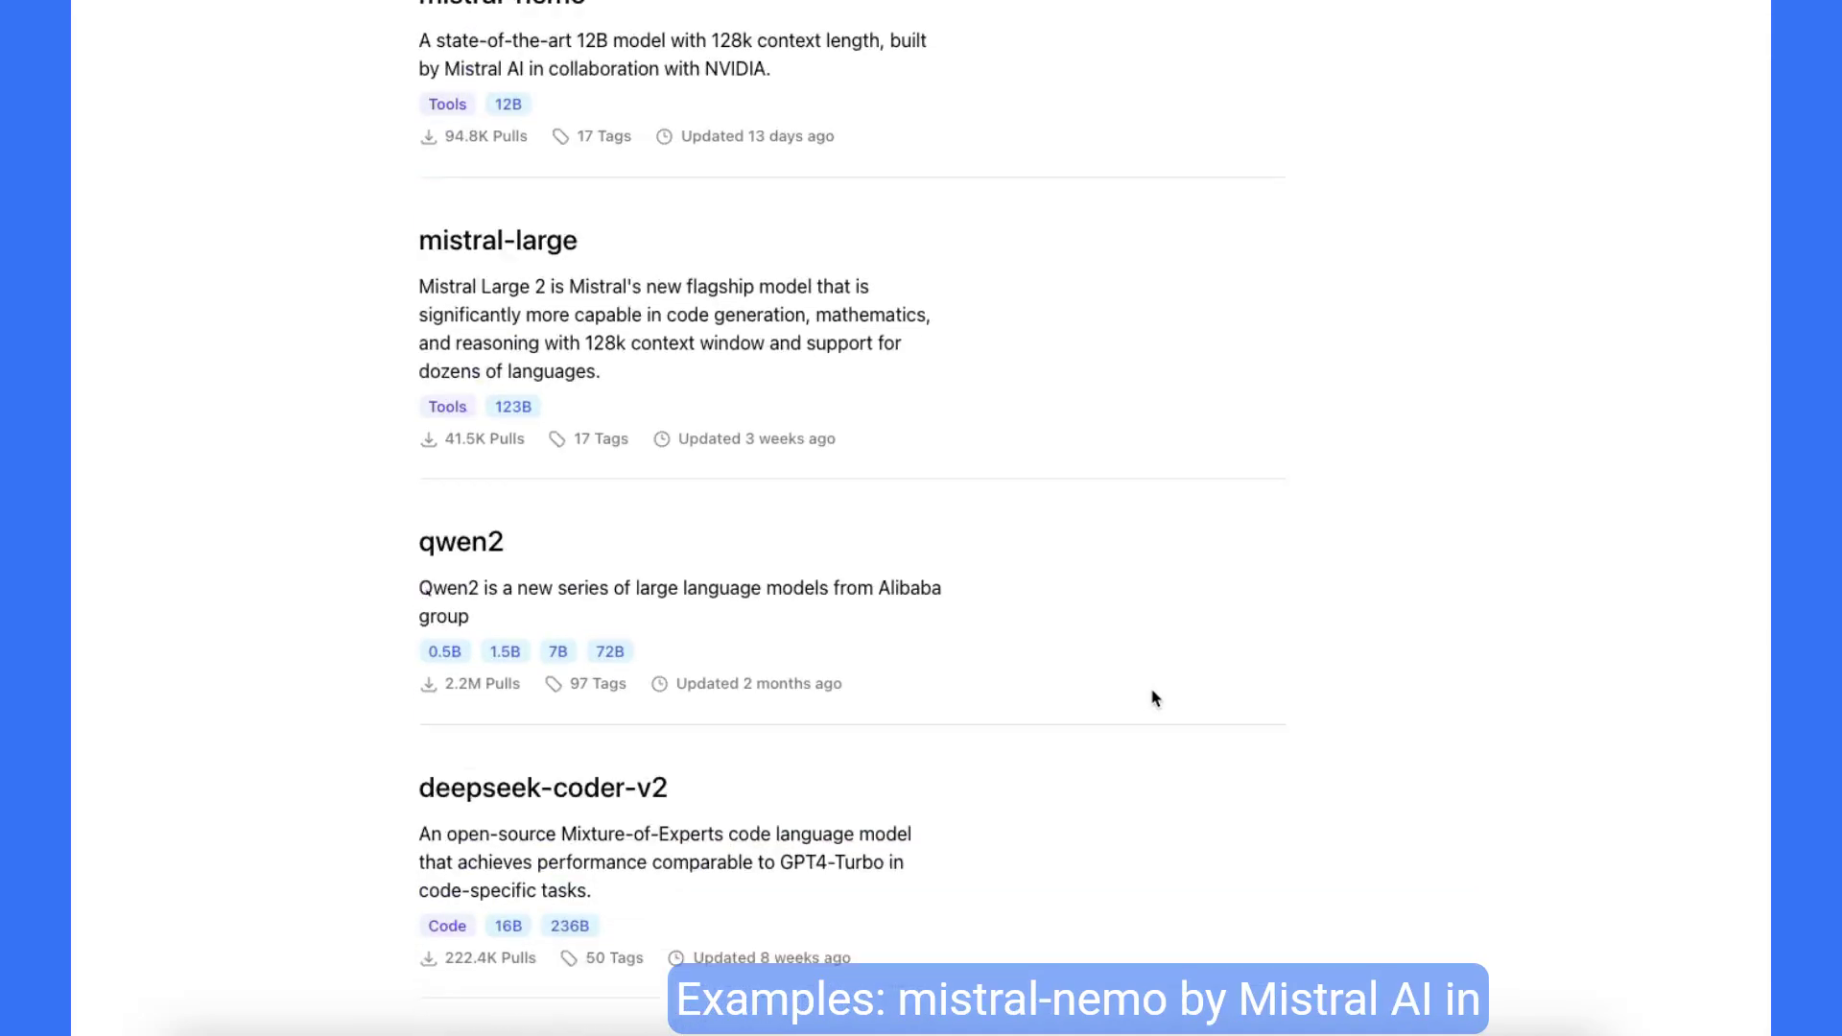
scroll(1154, 699, "down", 9)
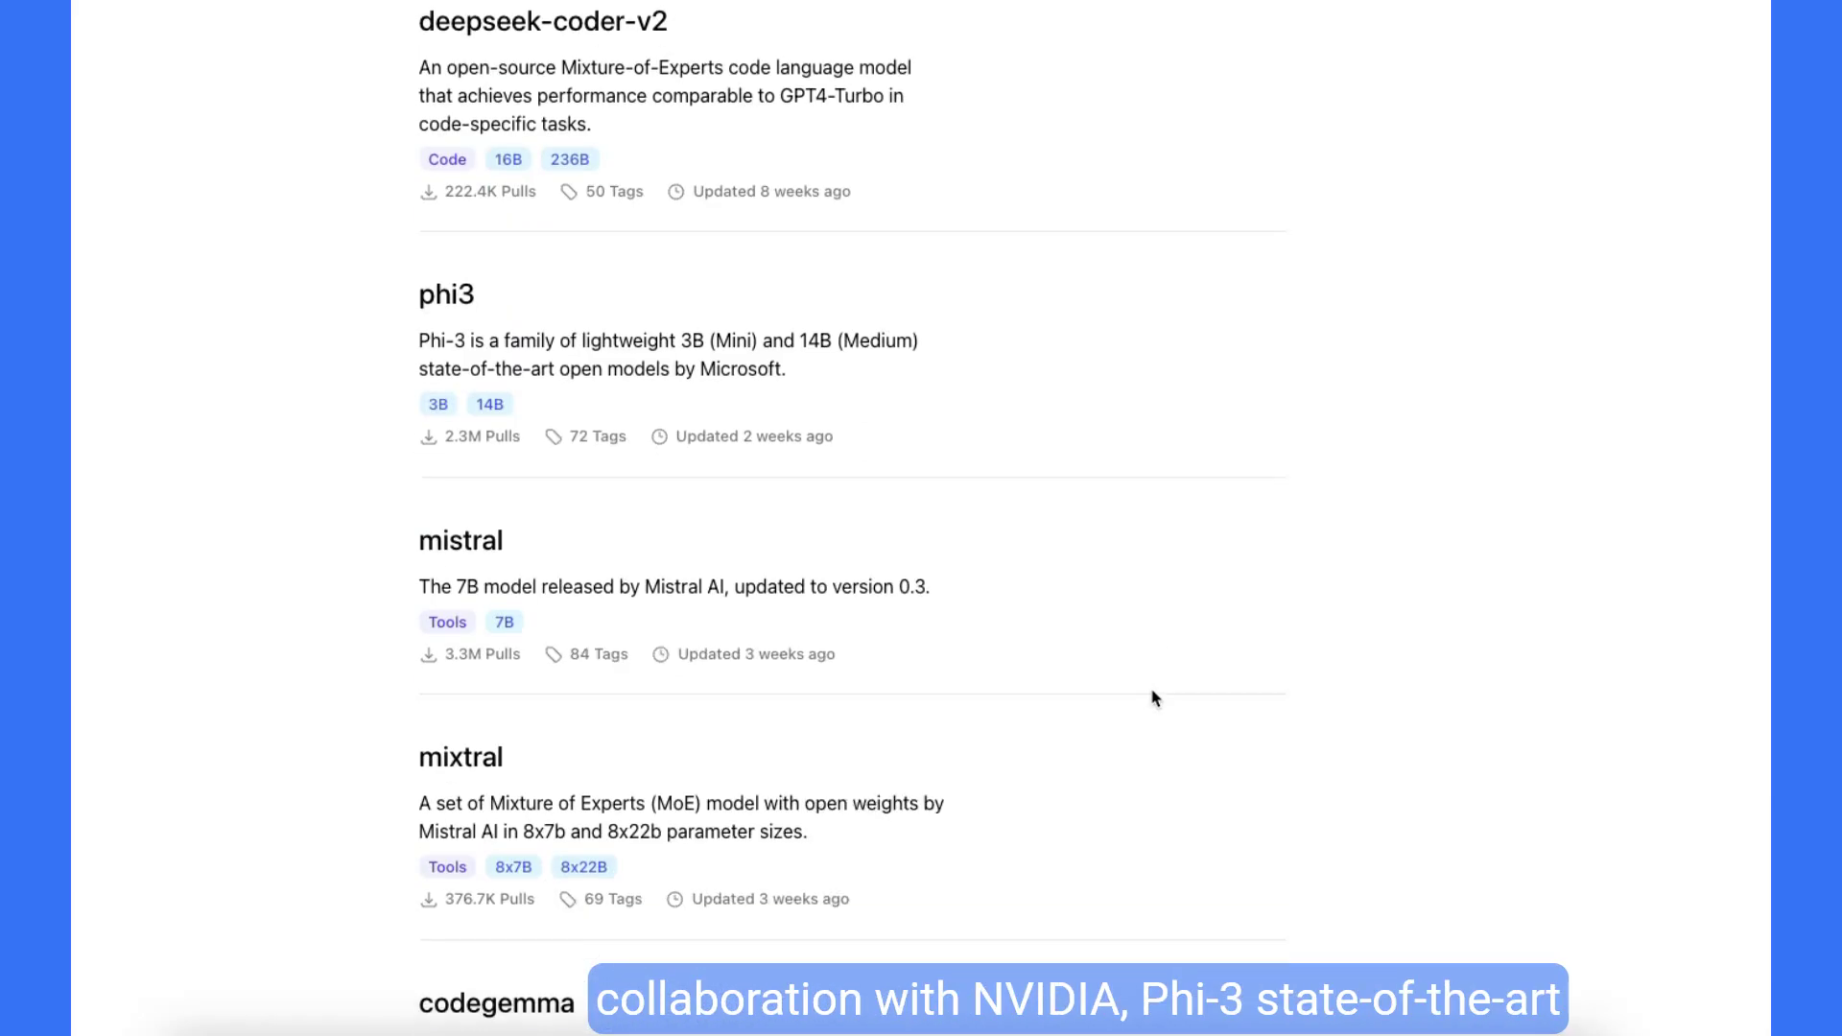
scroll(1154, 698, "down", 9)
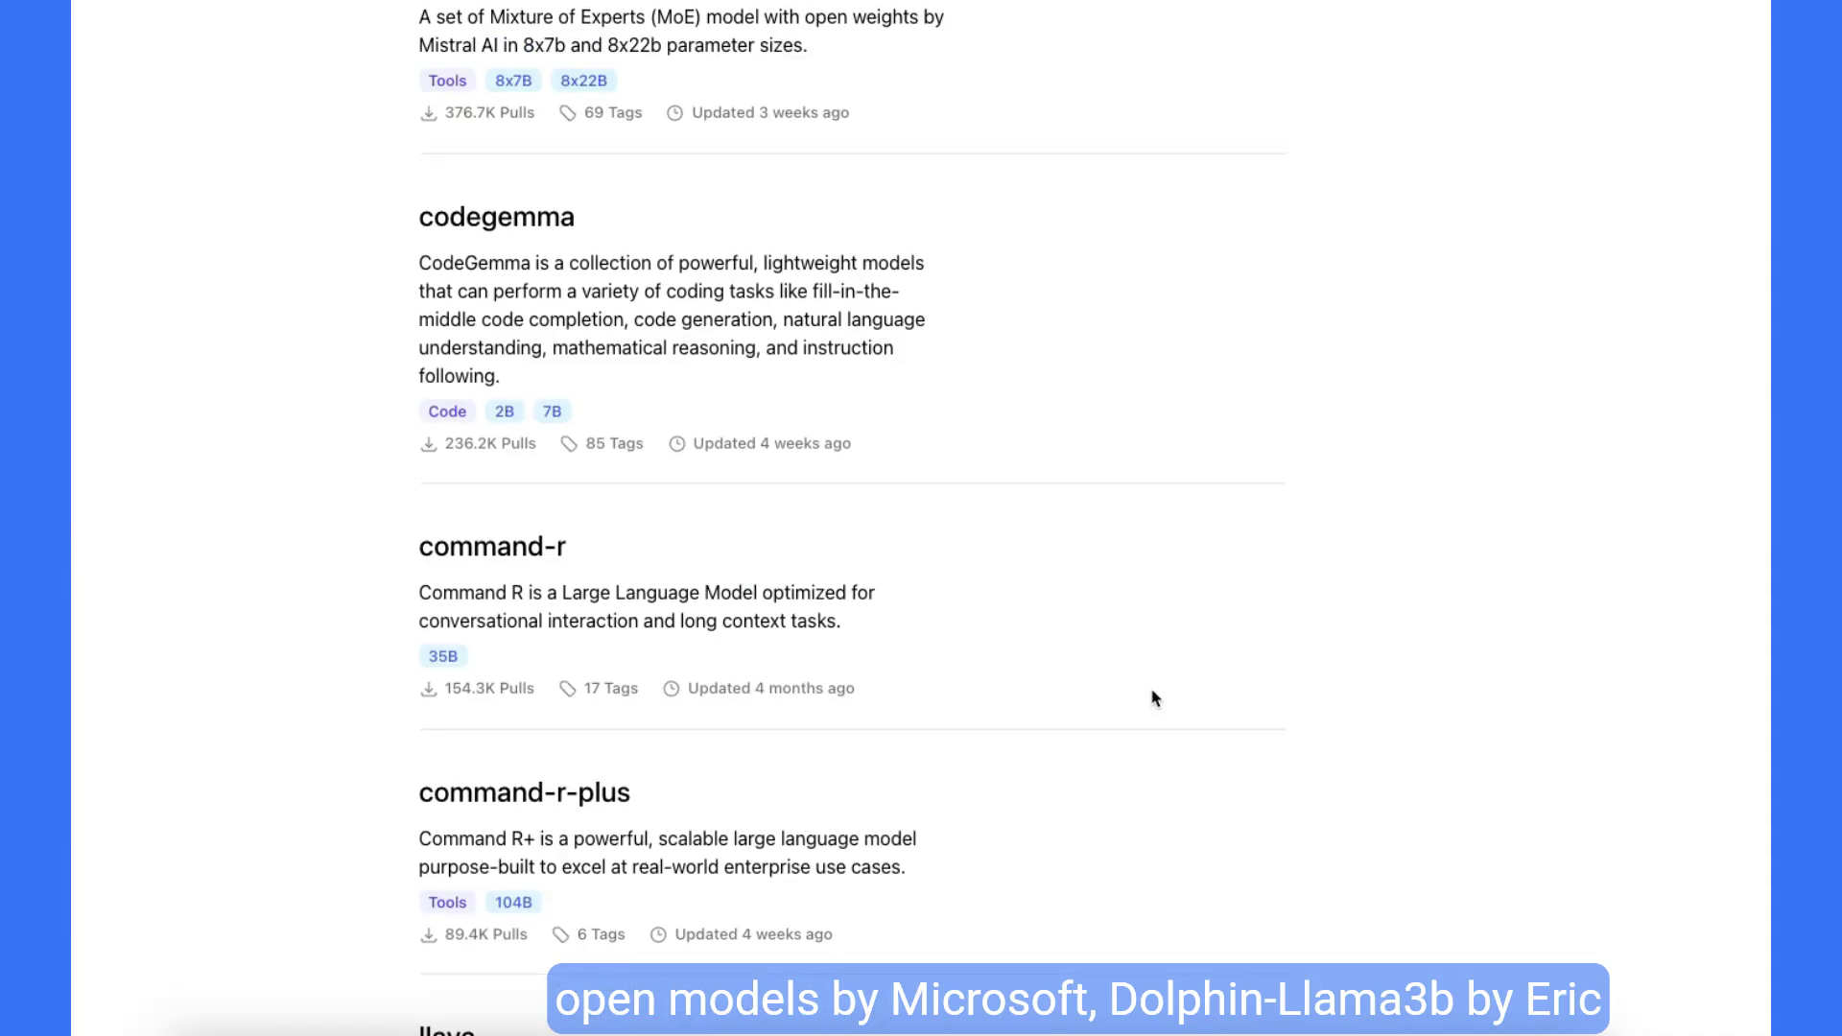
scroll(1154, 699, "down", 10)
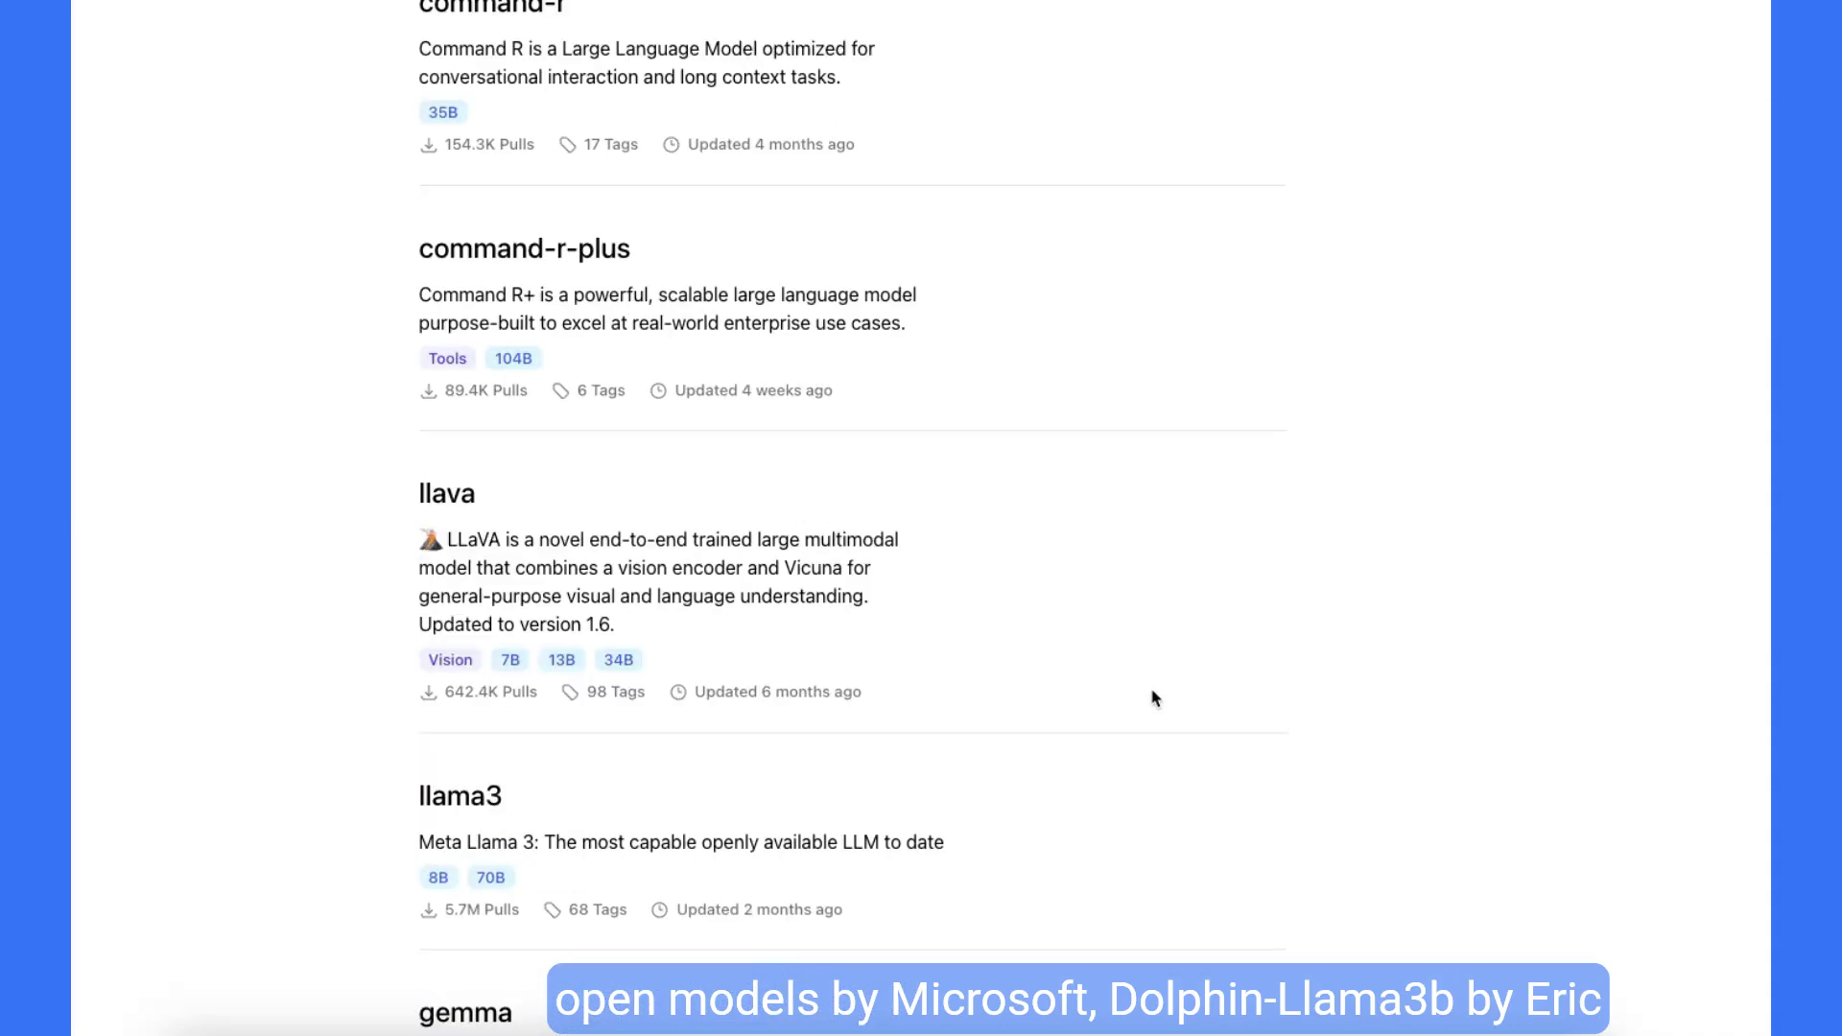
scroll(1154, 699, "down", 3)
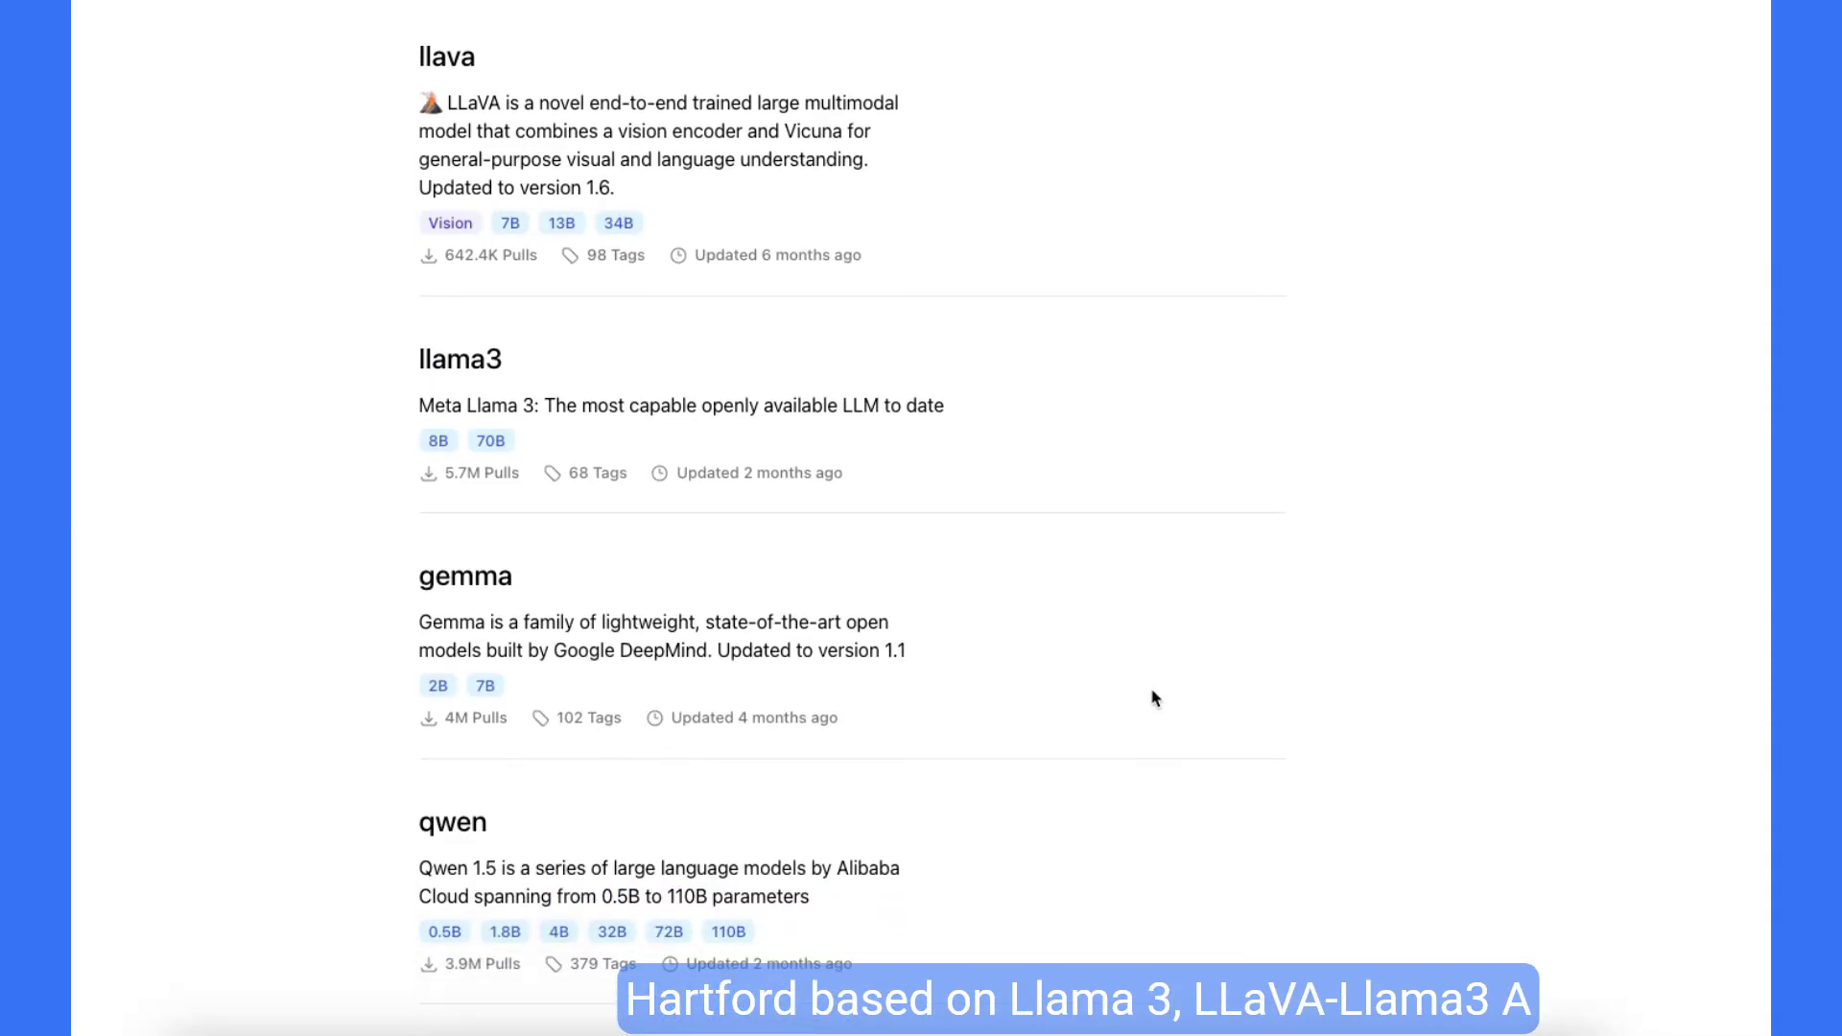
scroll(1154, 699, "down", 4)
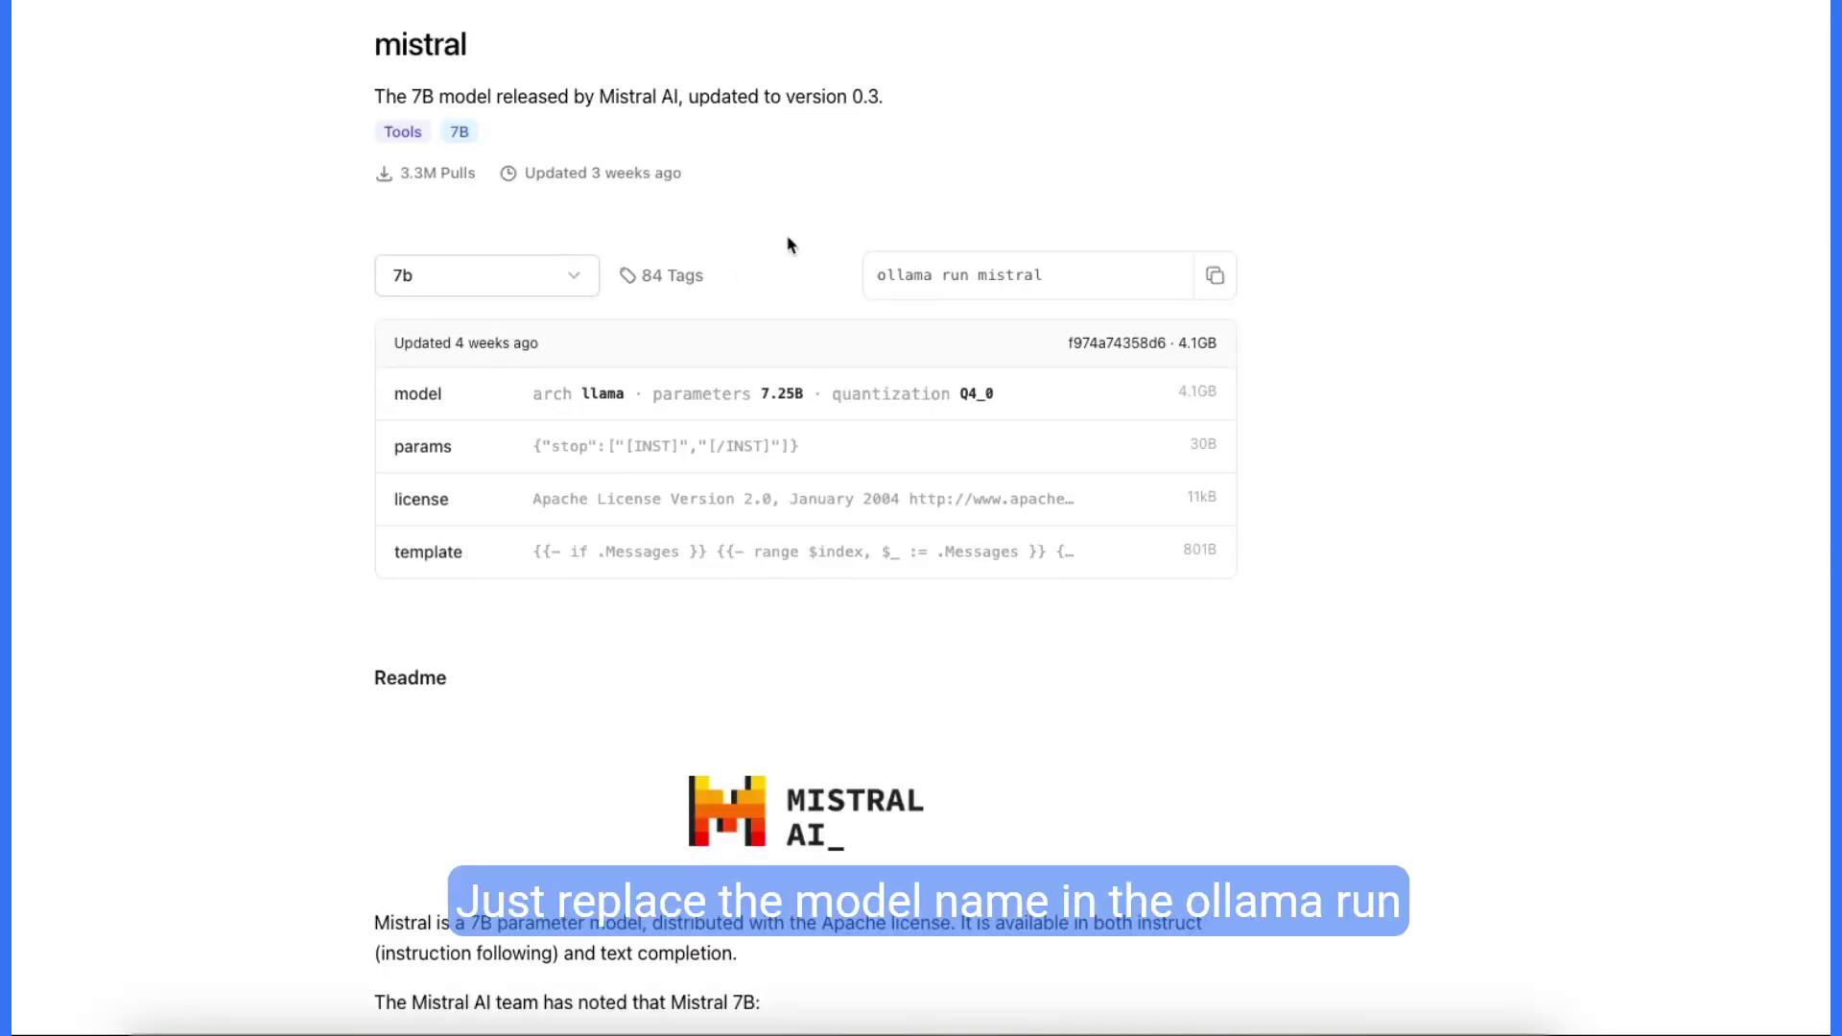
Step: Scroll through the mistral page's readme and versions, then back up
scroll(787, 244, "down", 1)
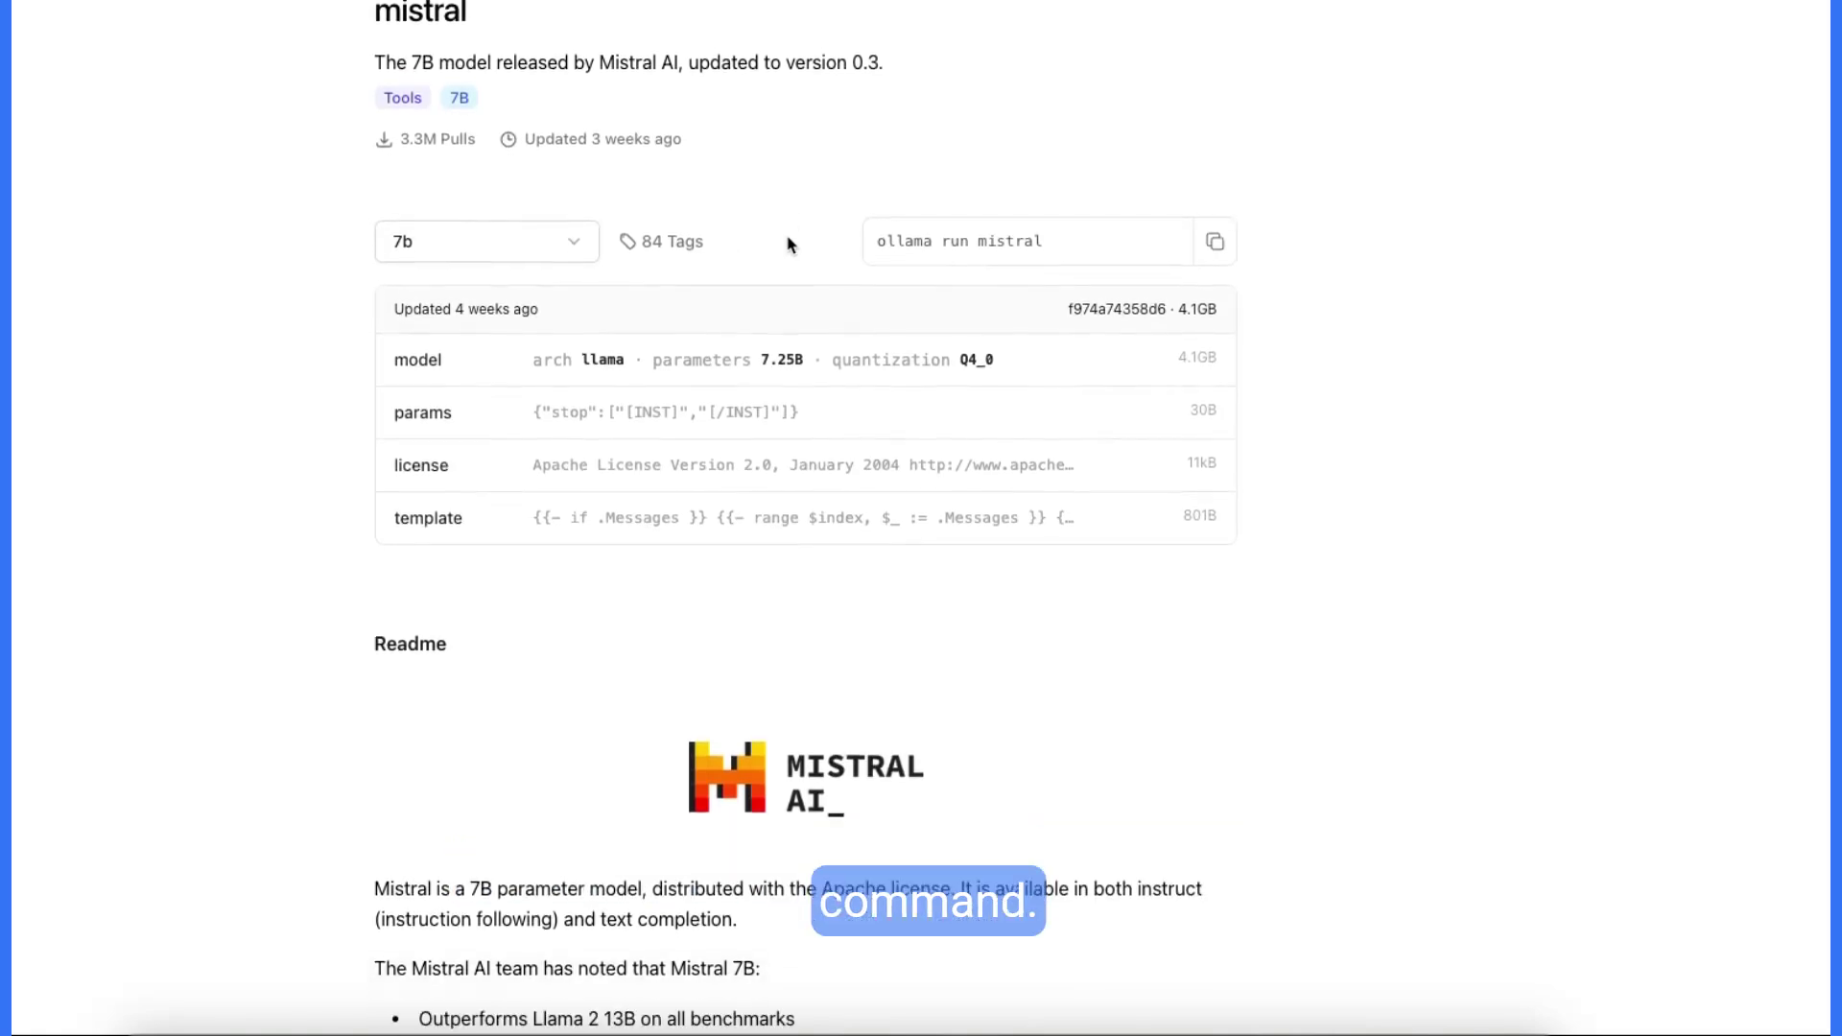
scroll(787, 245, "down", 5)
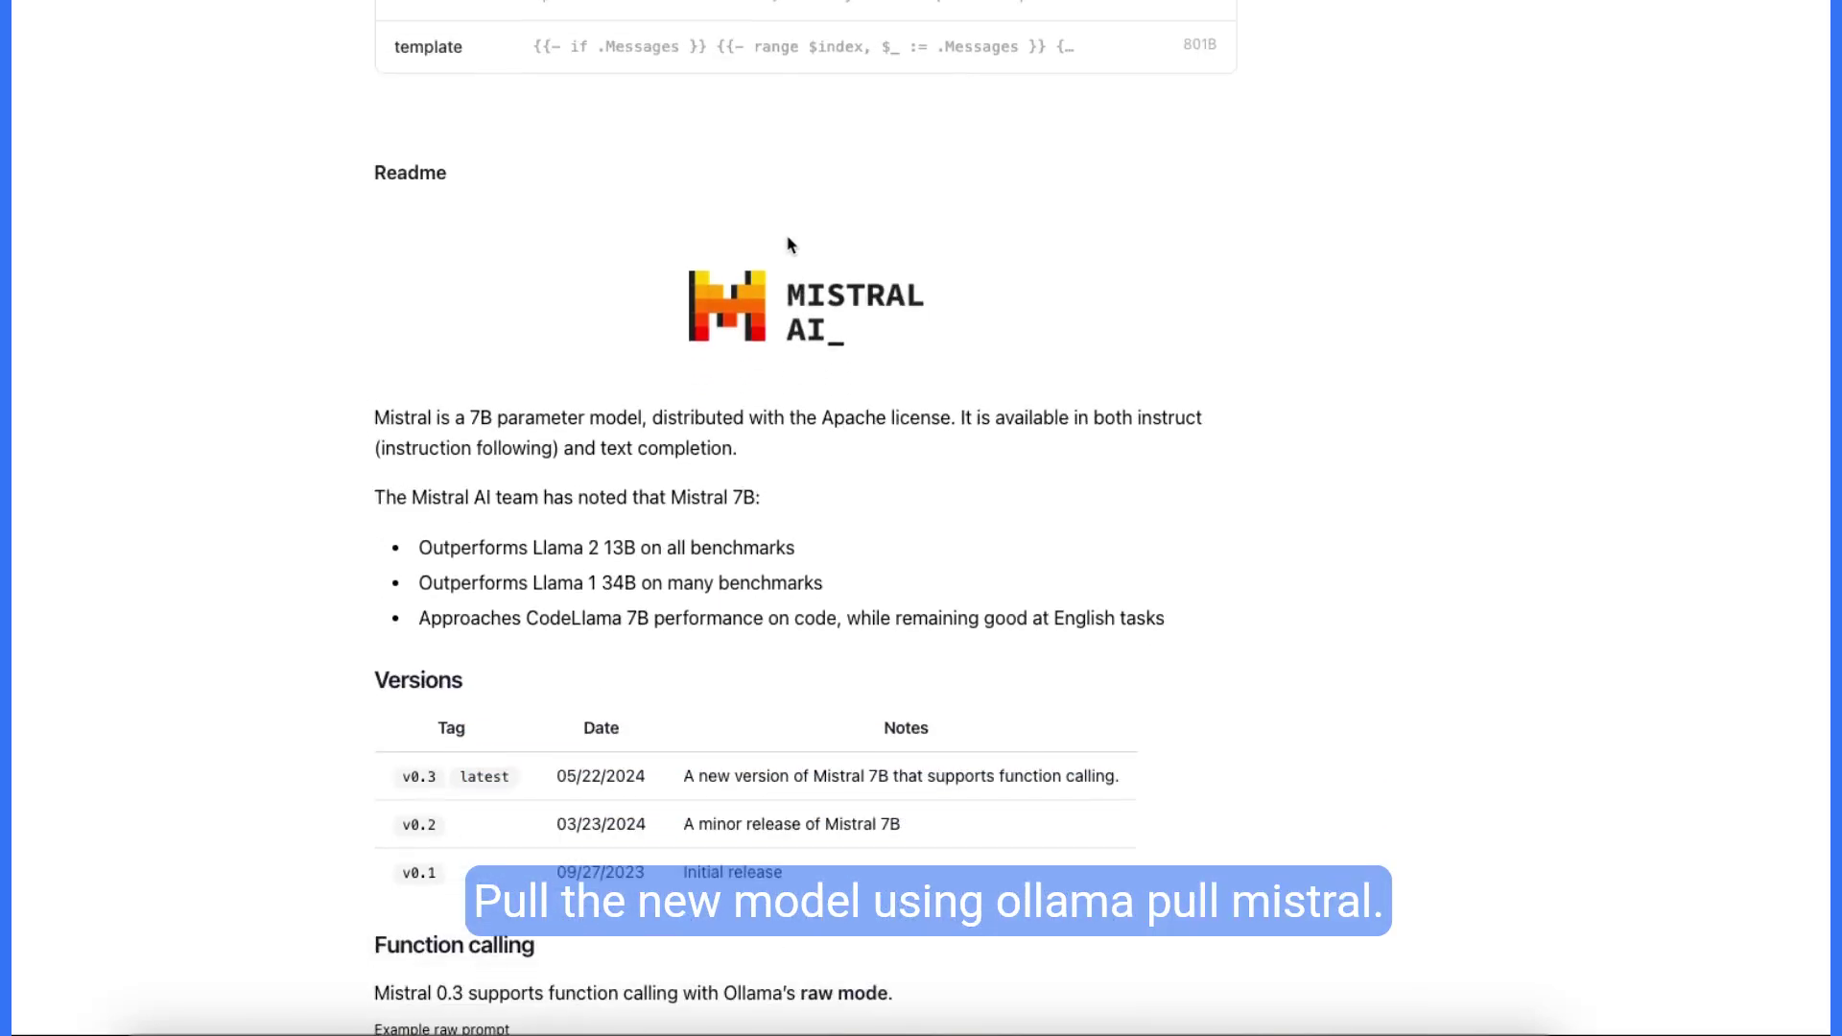
scroll(787, 245, "down", 2)
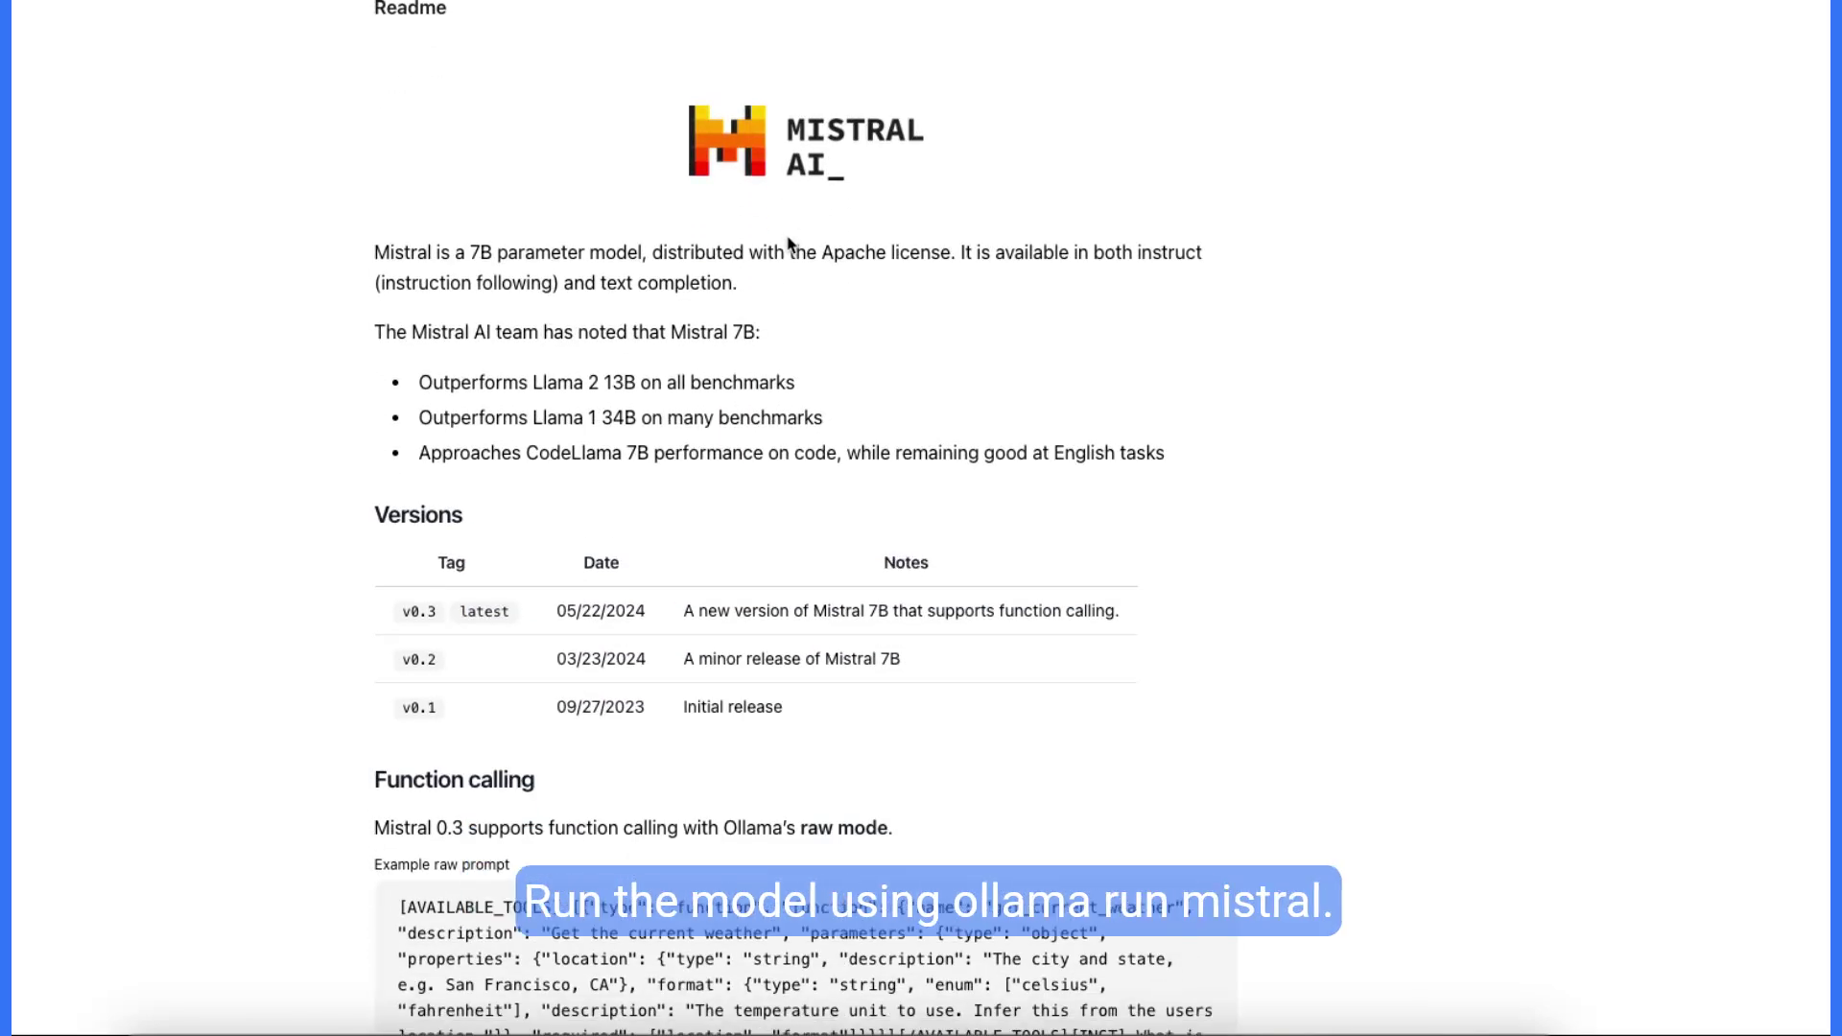
scroll(562, 256, "up", 7)
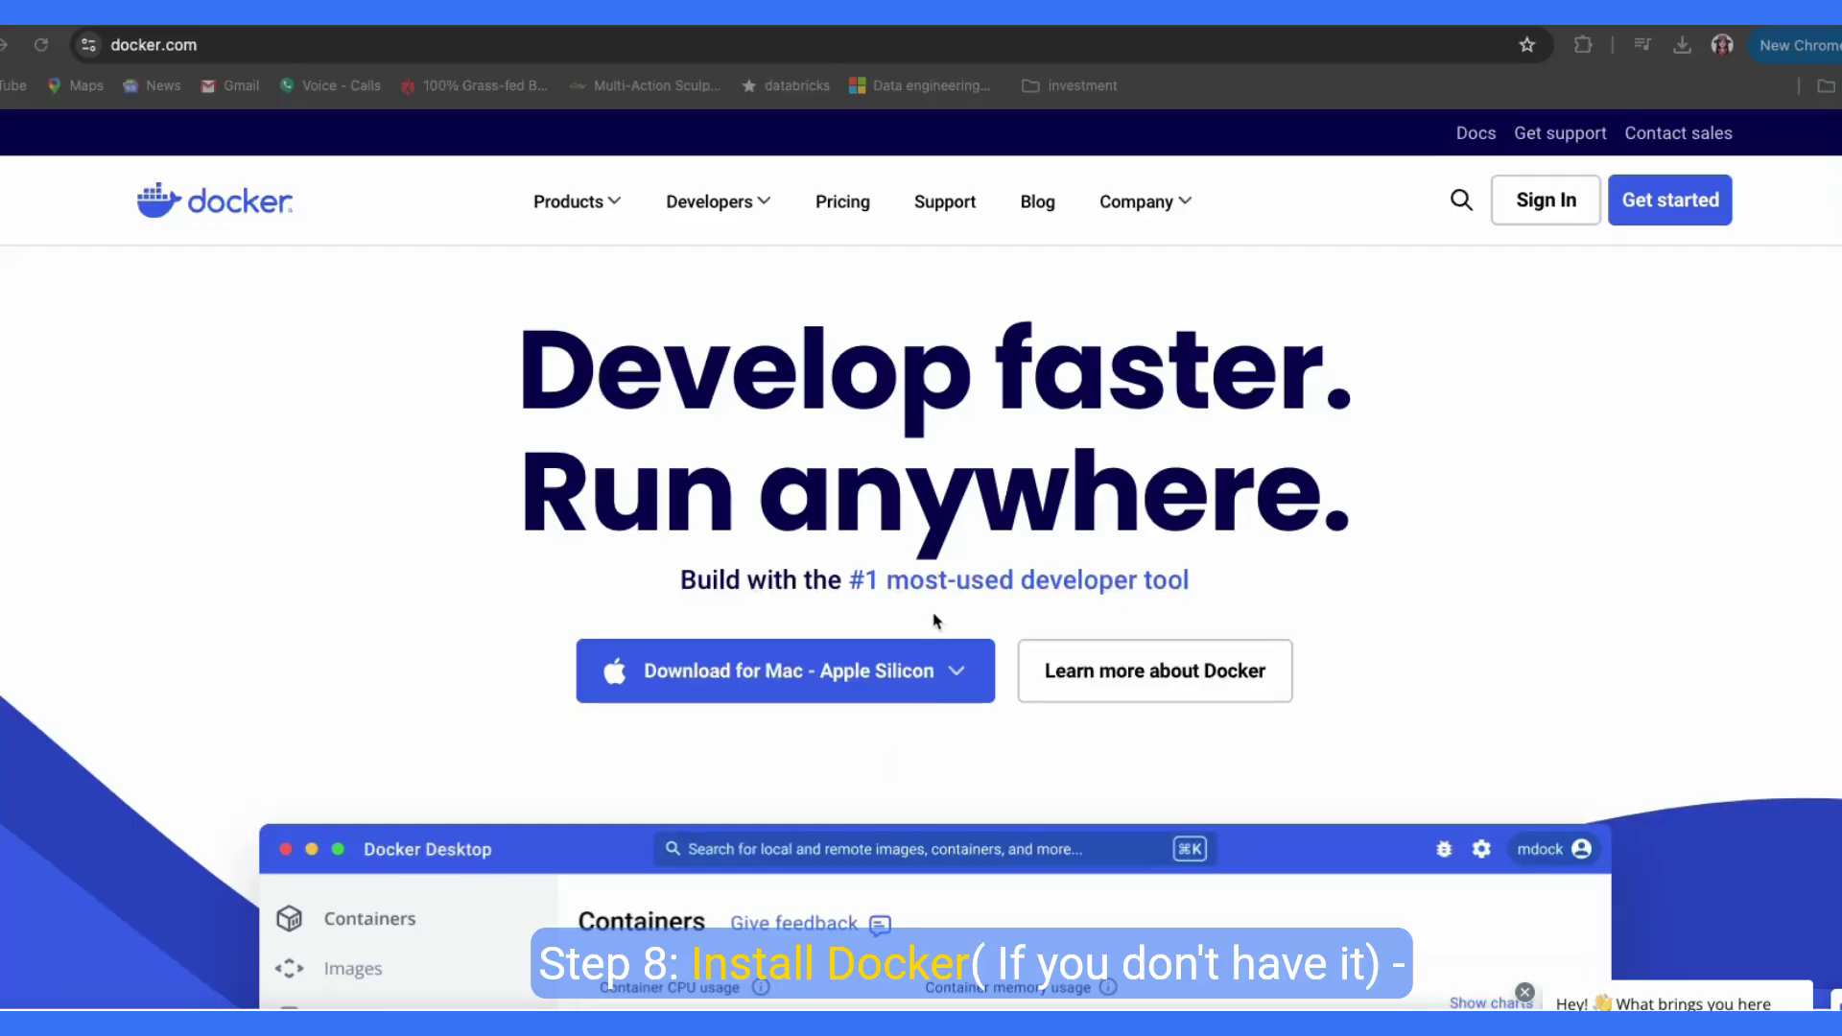
left_click(957, 674)
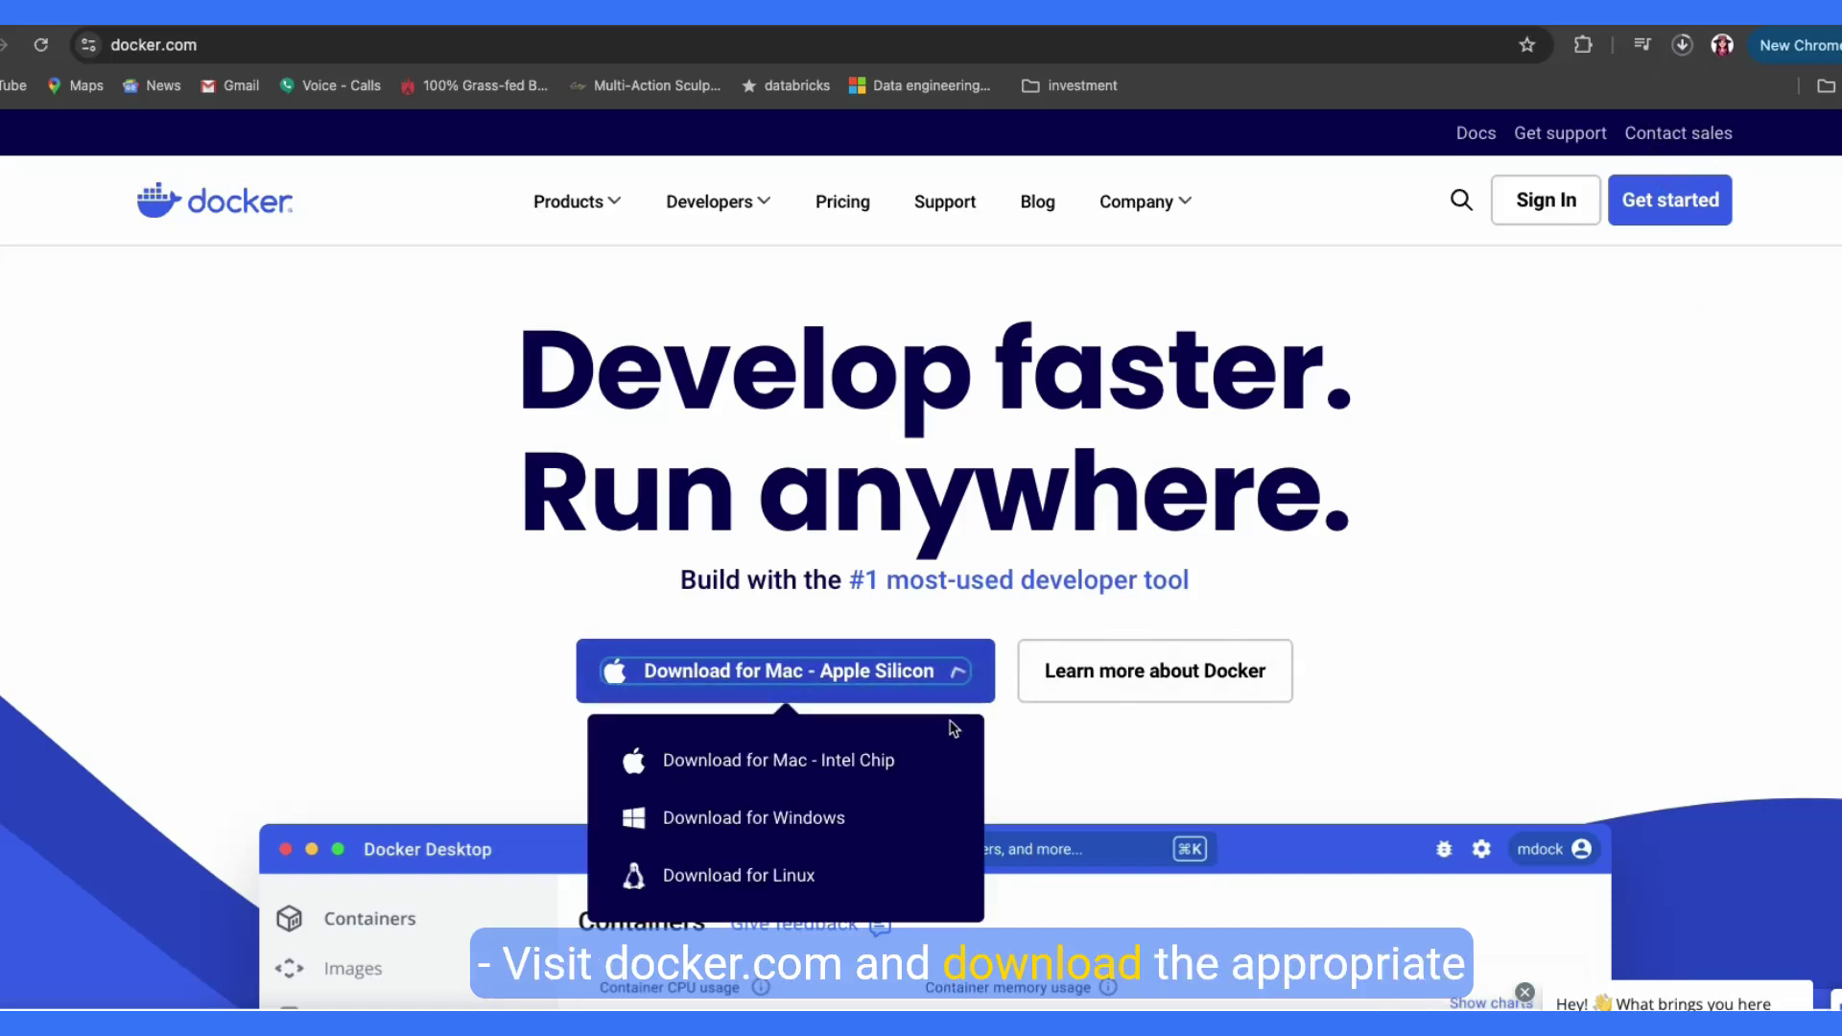
left_click(1202, 736)
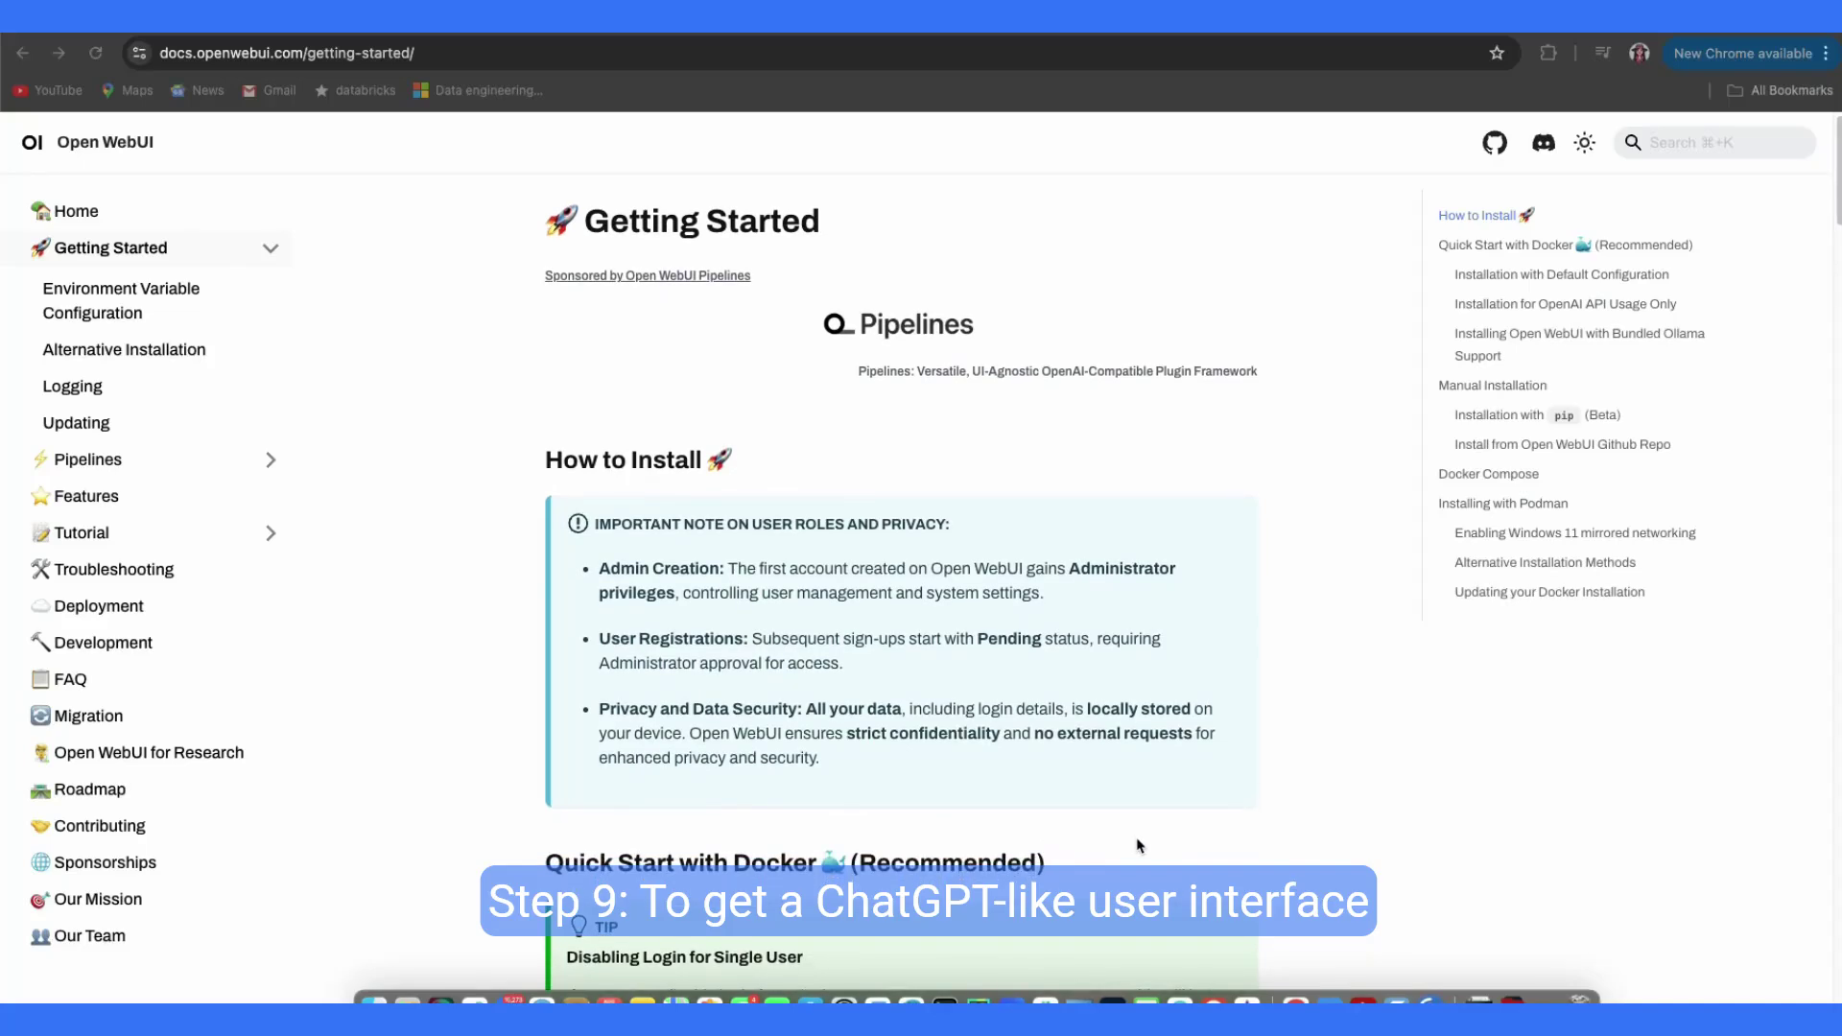
scroll(1140, 845, "down", 1)
scroll(1140, 845, "down", 5)
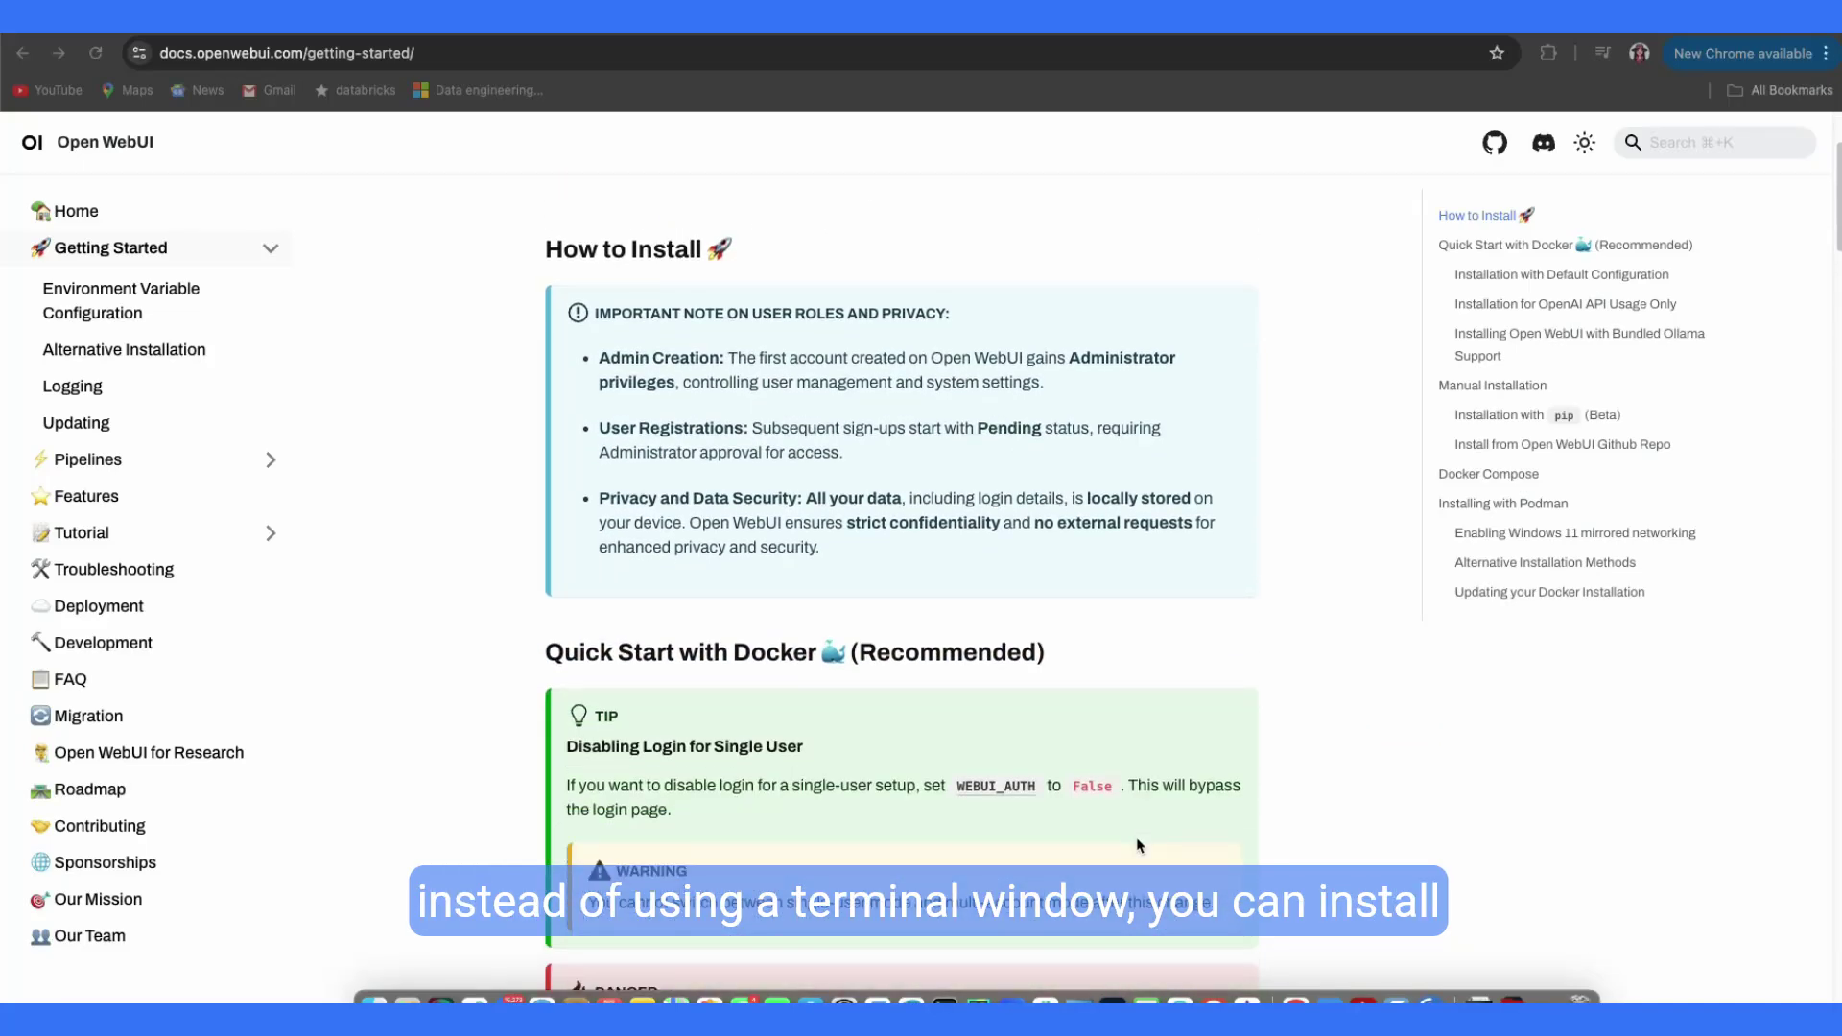
Step: Open the open-webui GitHub repository and scroll its README to Quick Start with Docker
scroll(1140, 845, "down", 1)
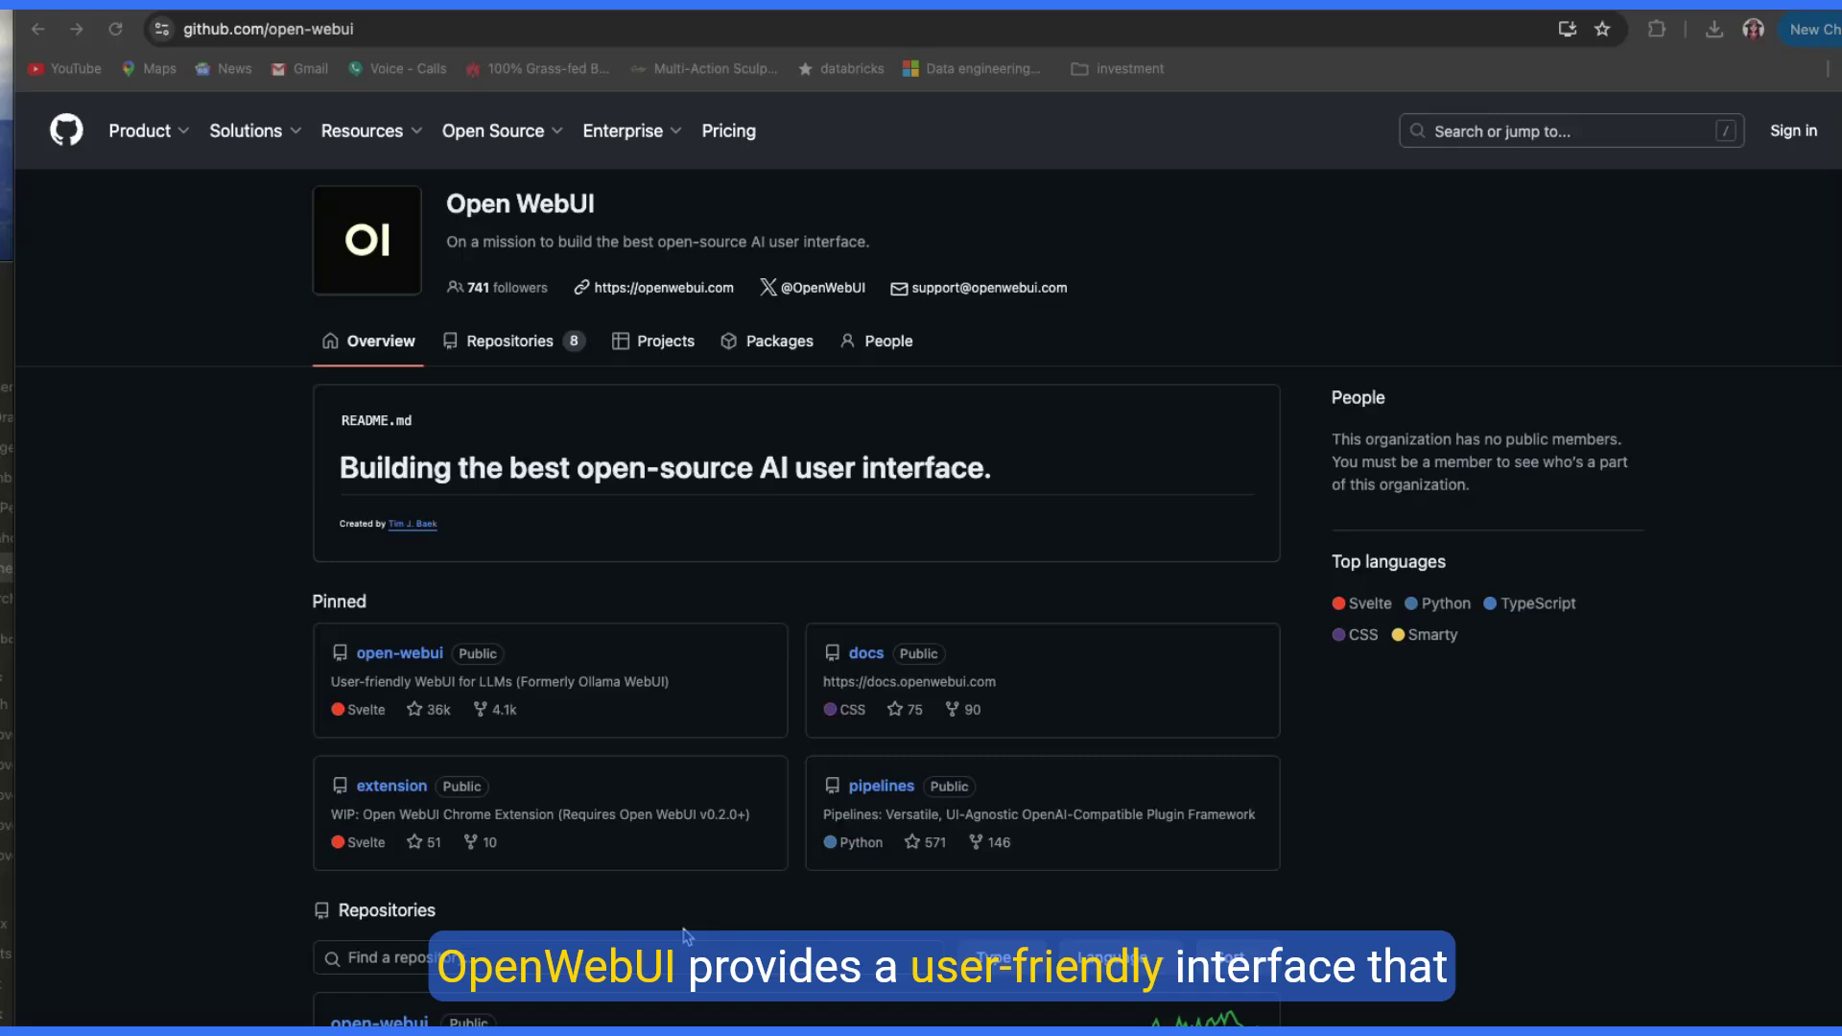
left_click(401, 654)
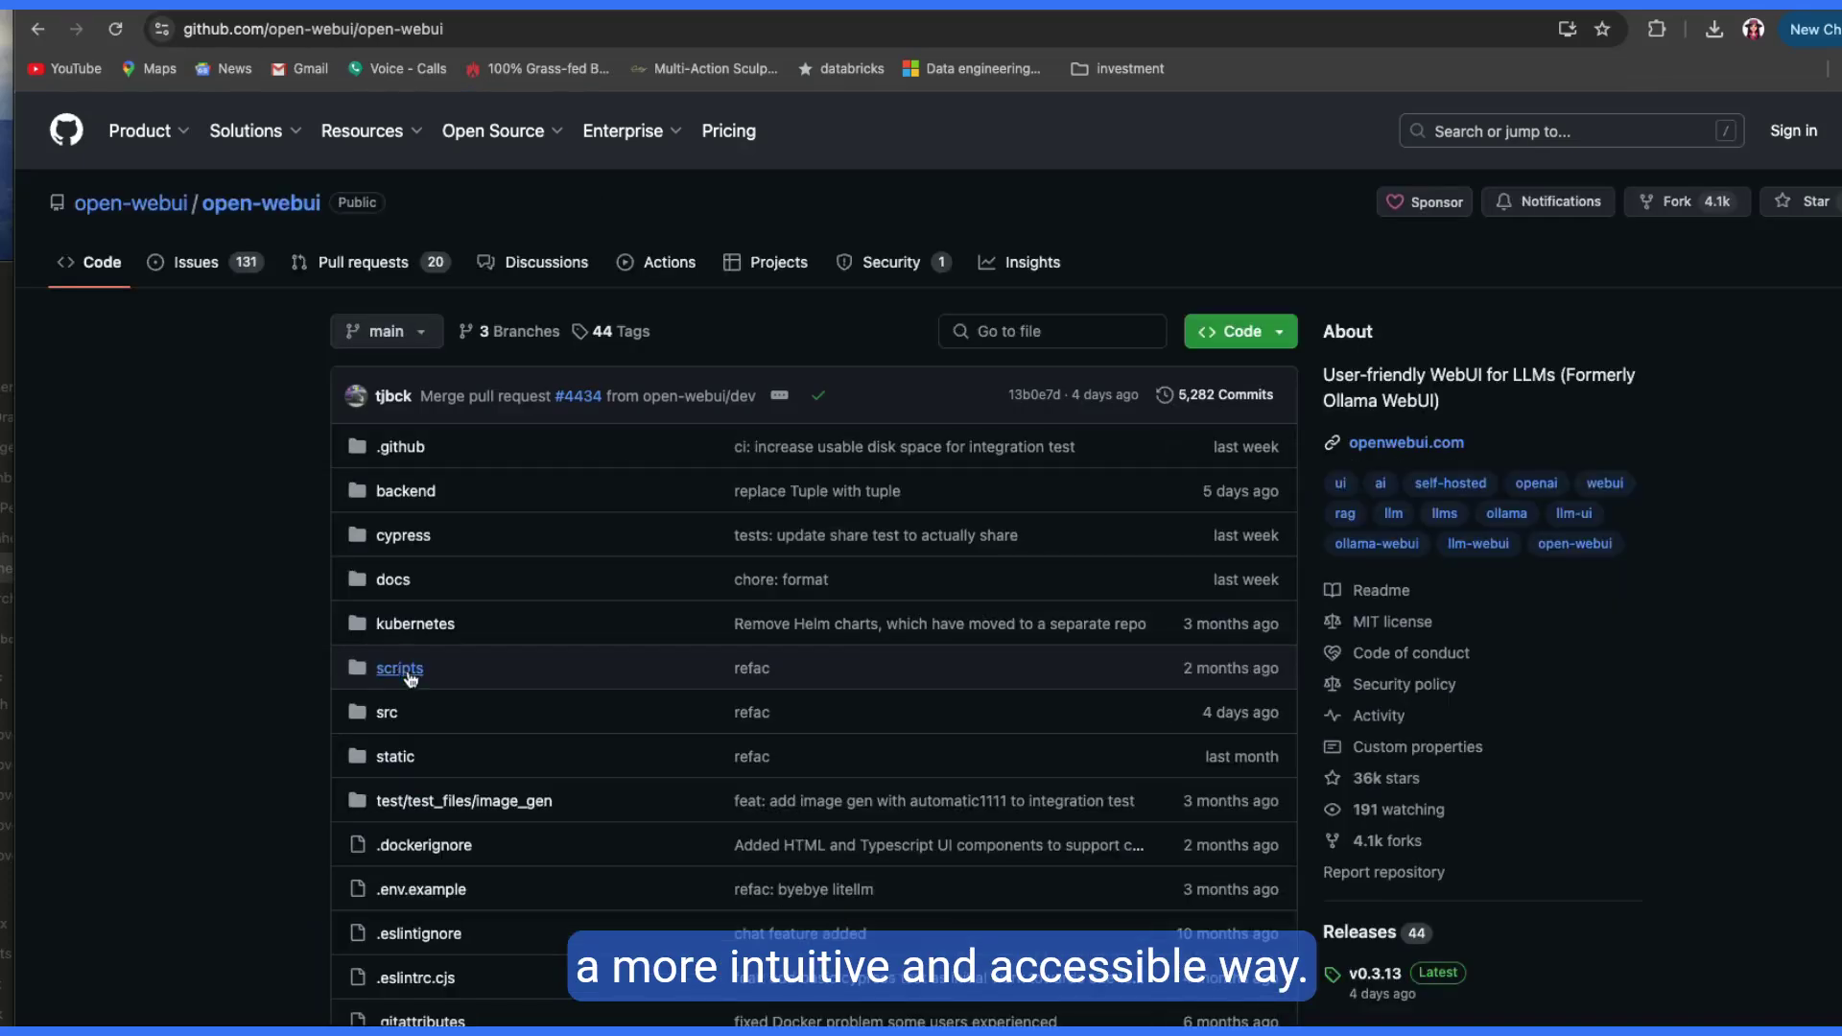
scroll(672, 810, "down", 1)
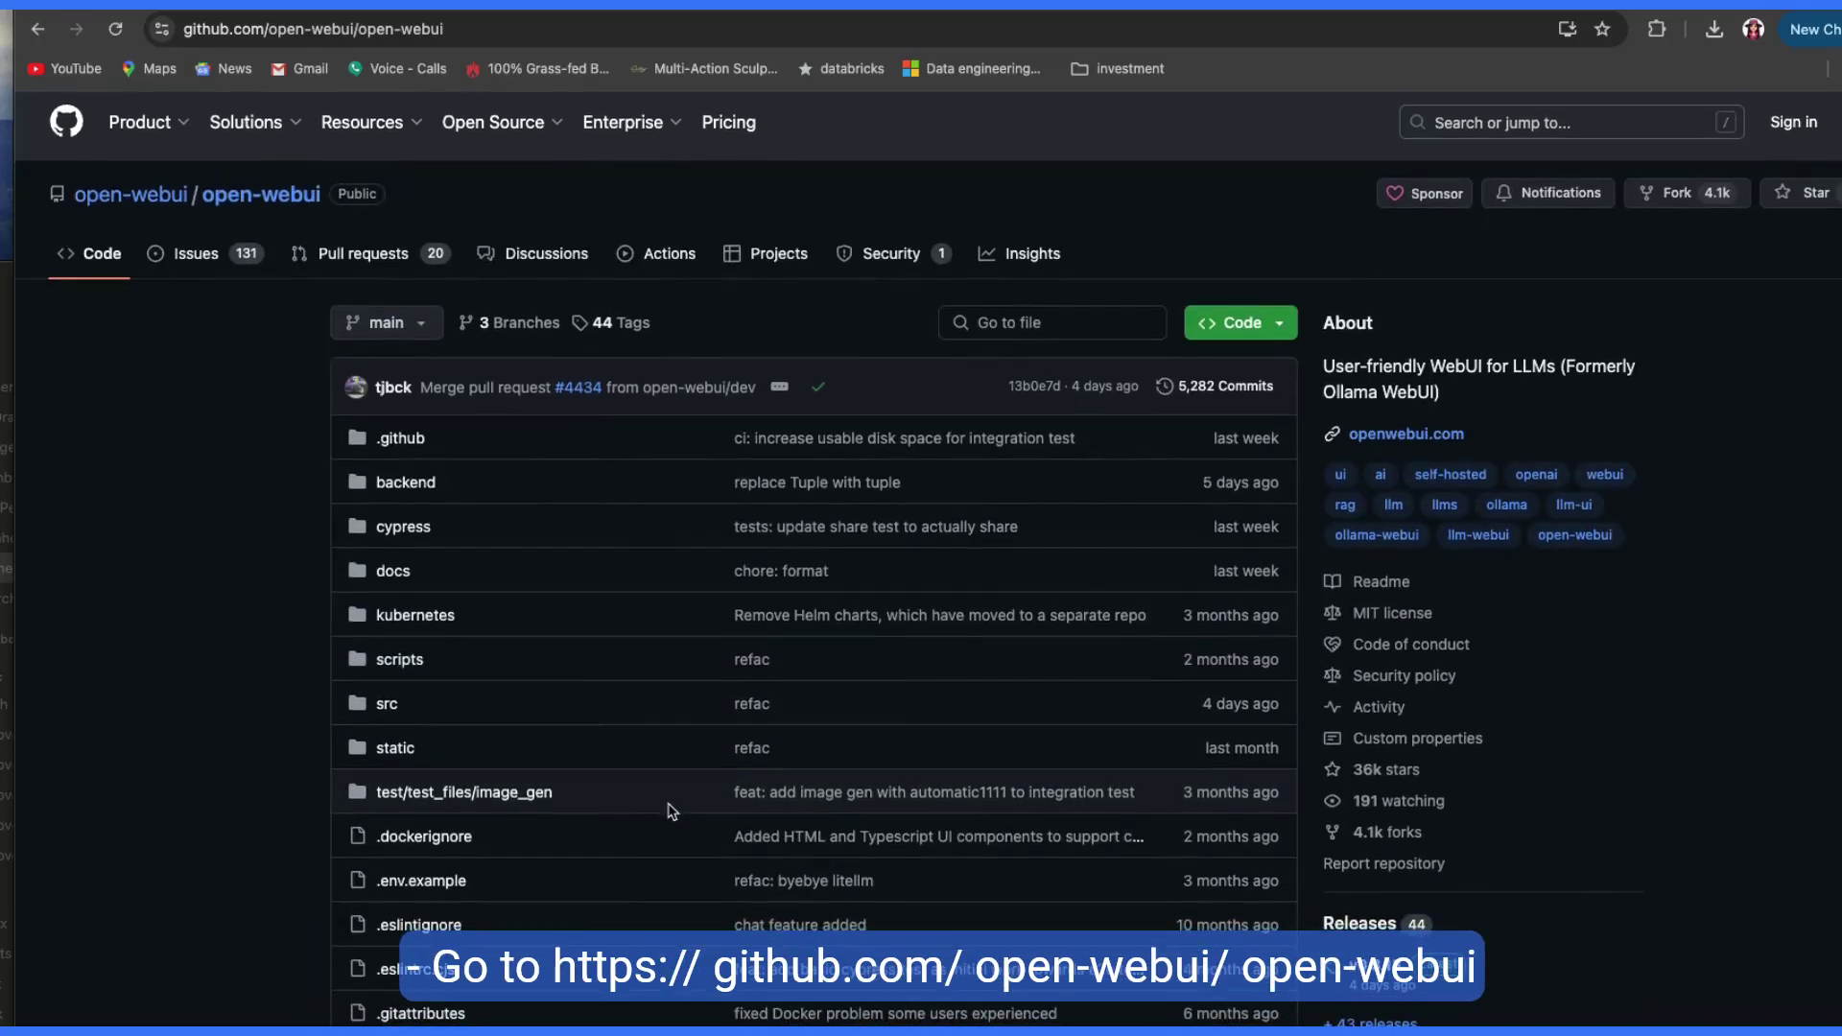
scroll(672, 811, "down", 5)
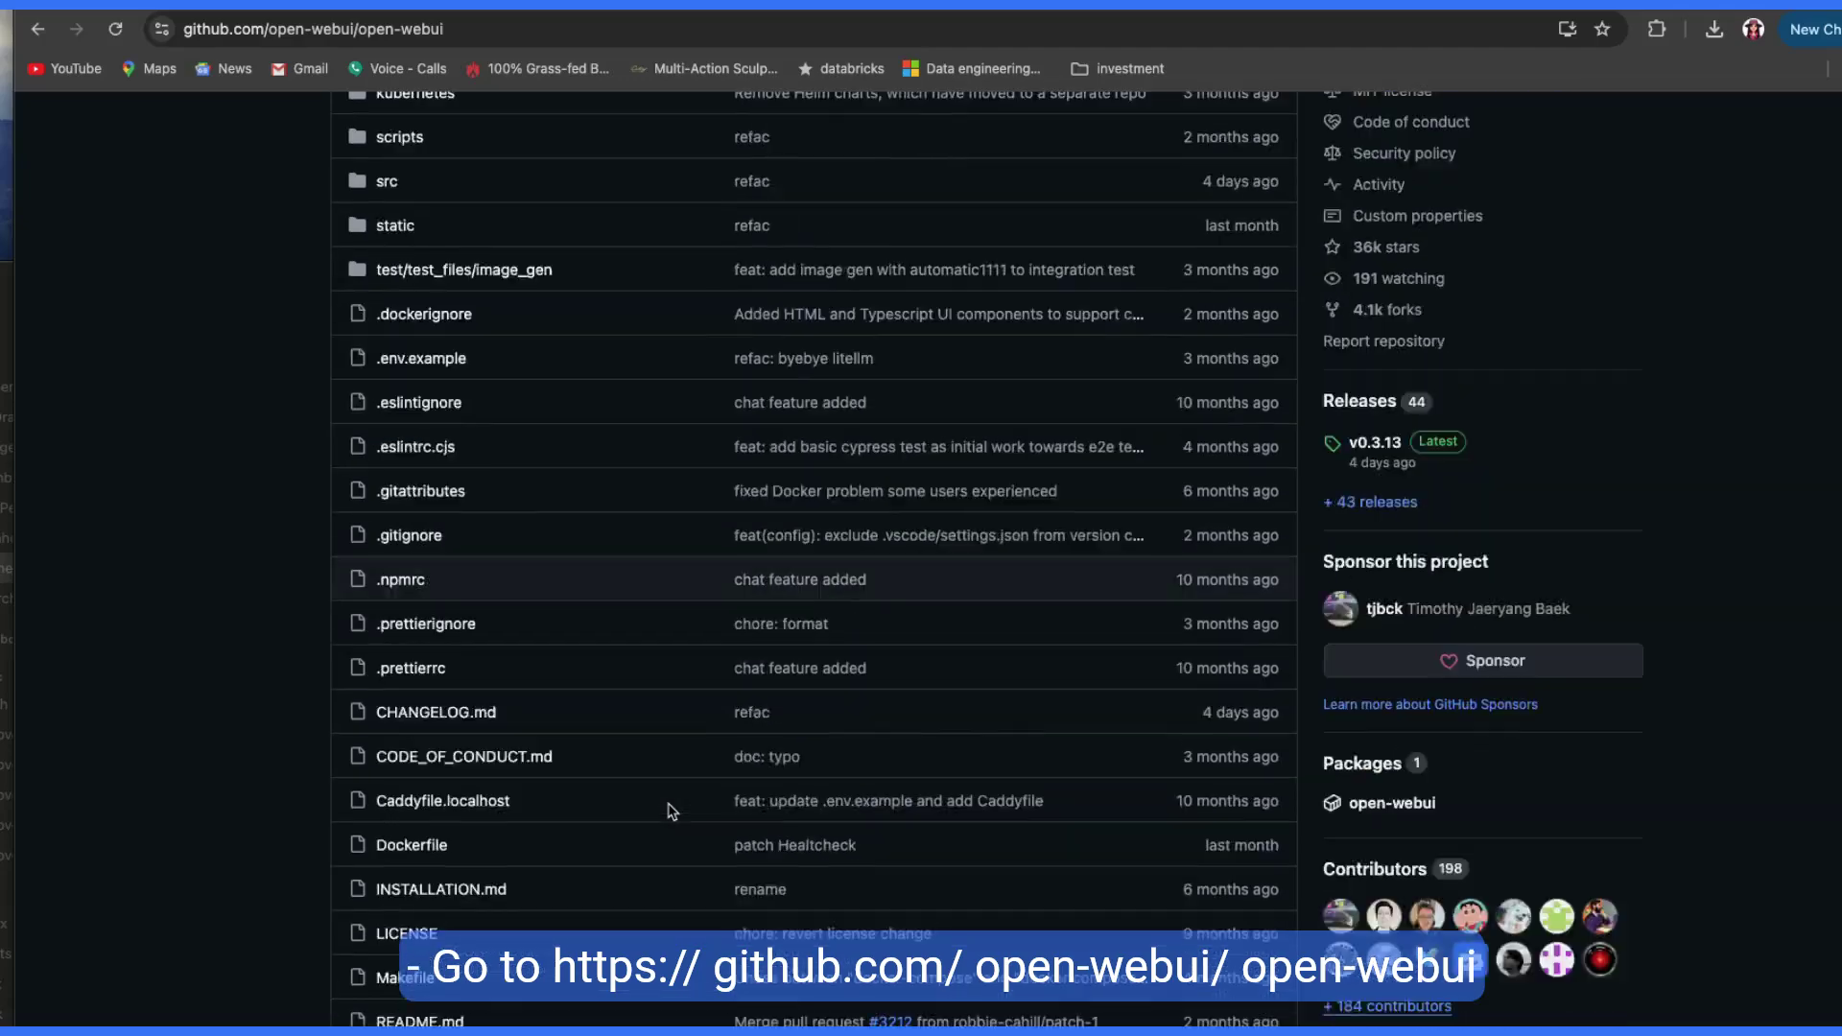
scroll(671, 811, "down", 7)
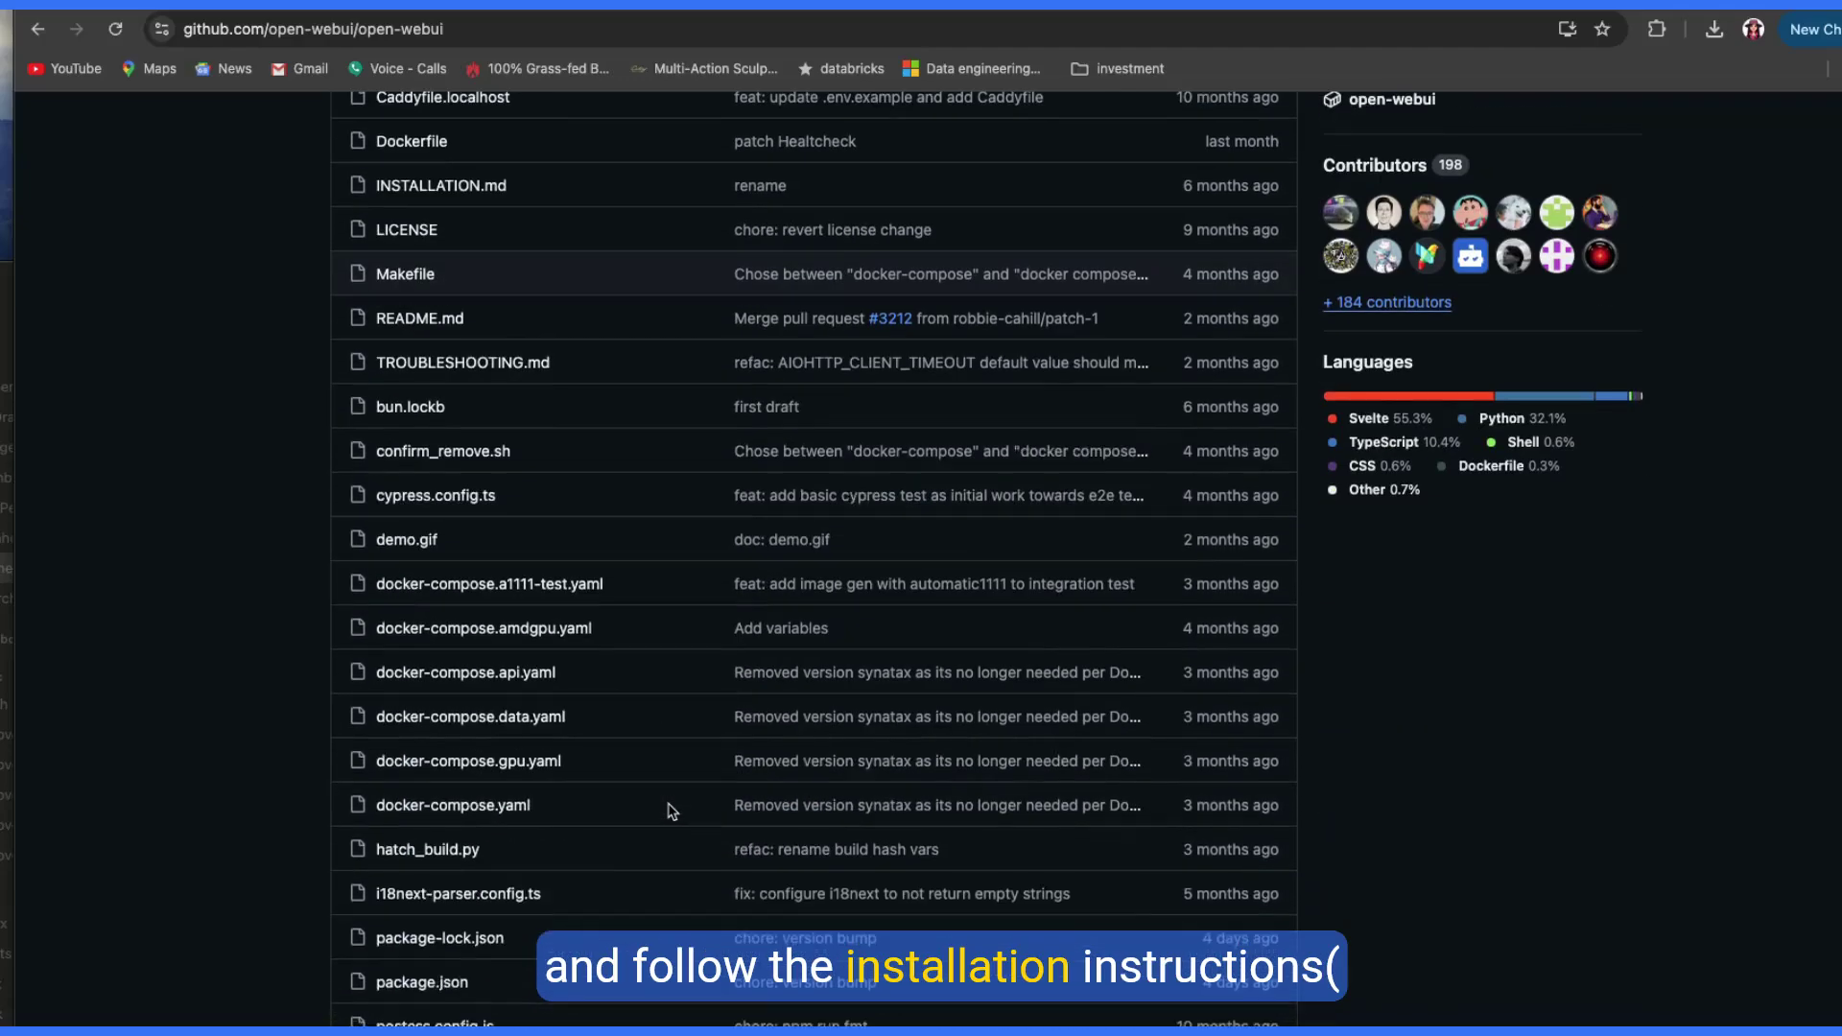
scroll(672, 811, "down", 11)
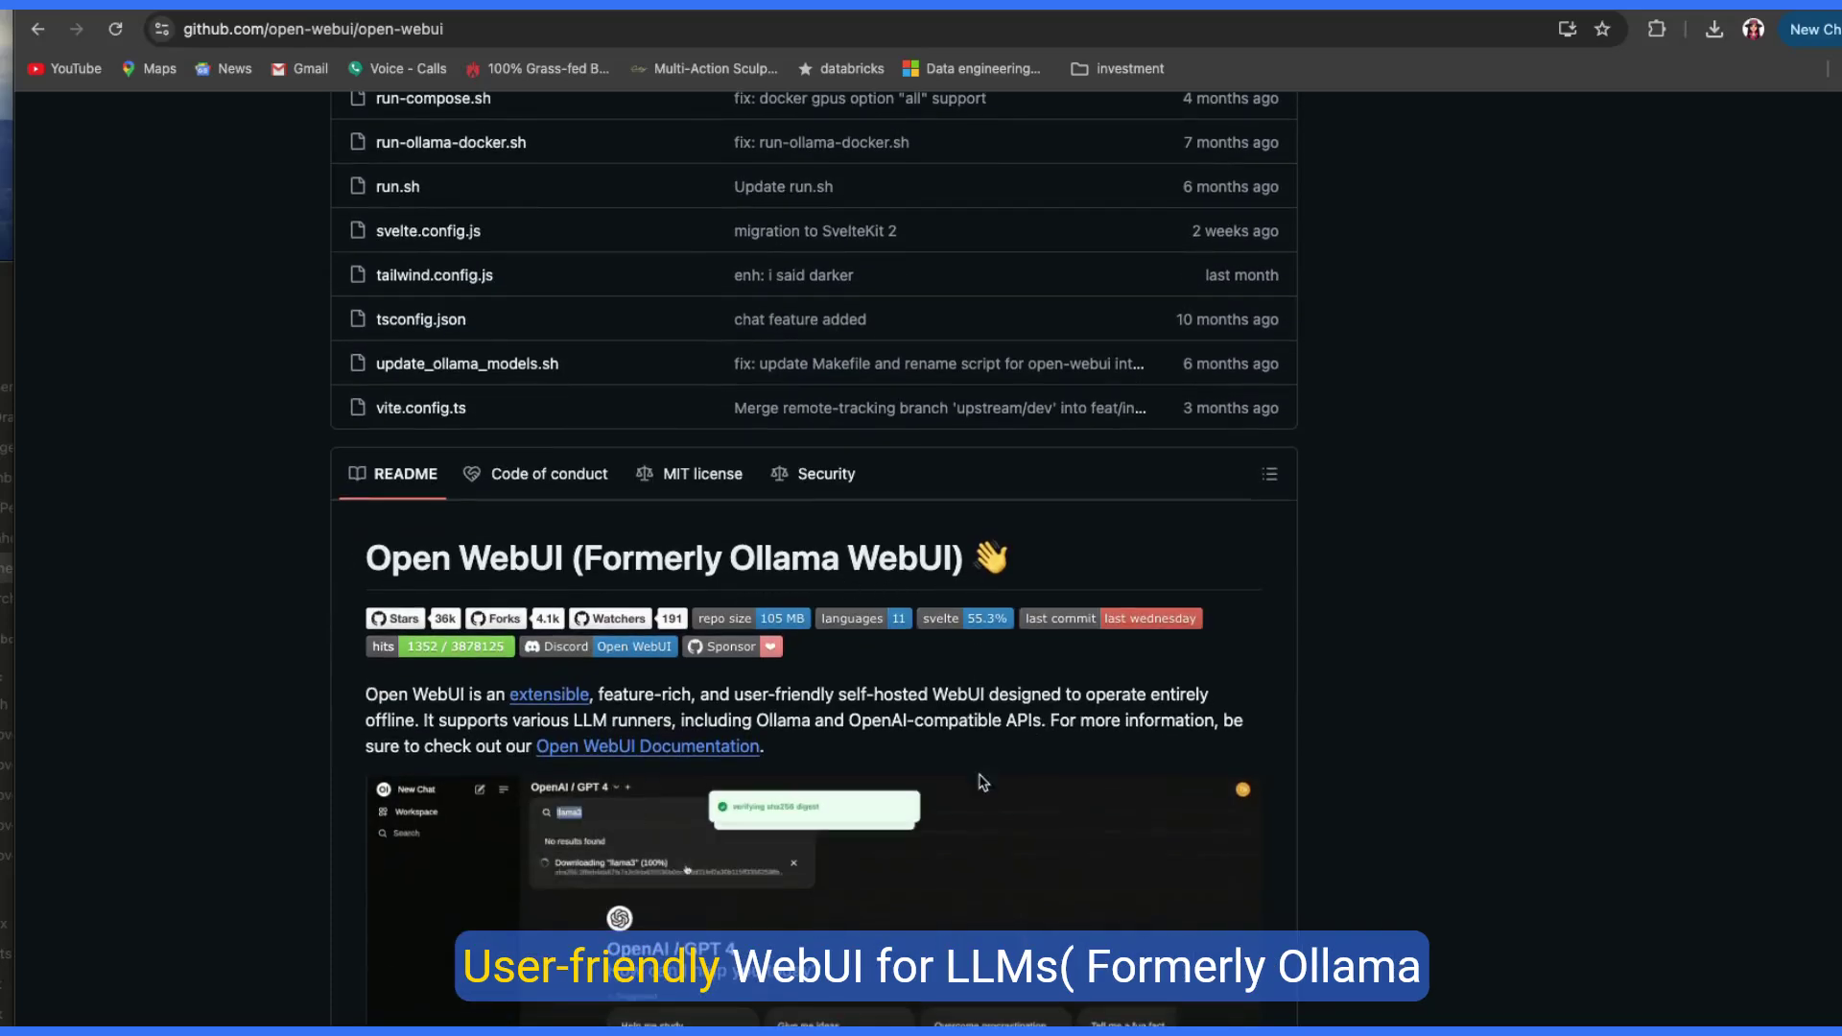
scroll(982, 782, "down", 12)
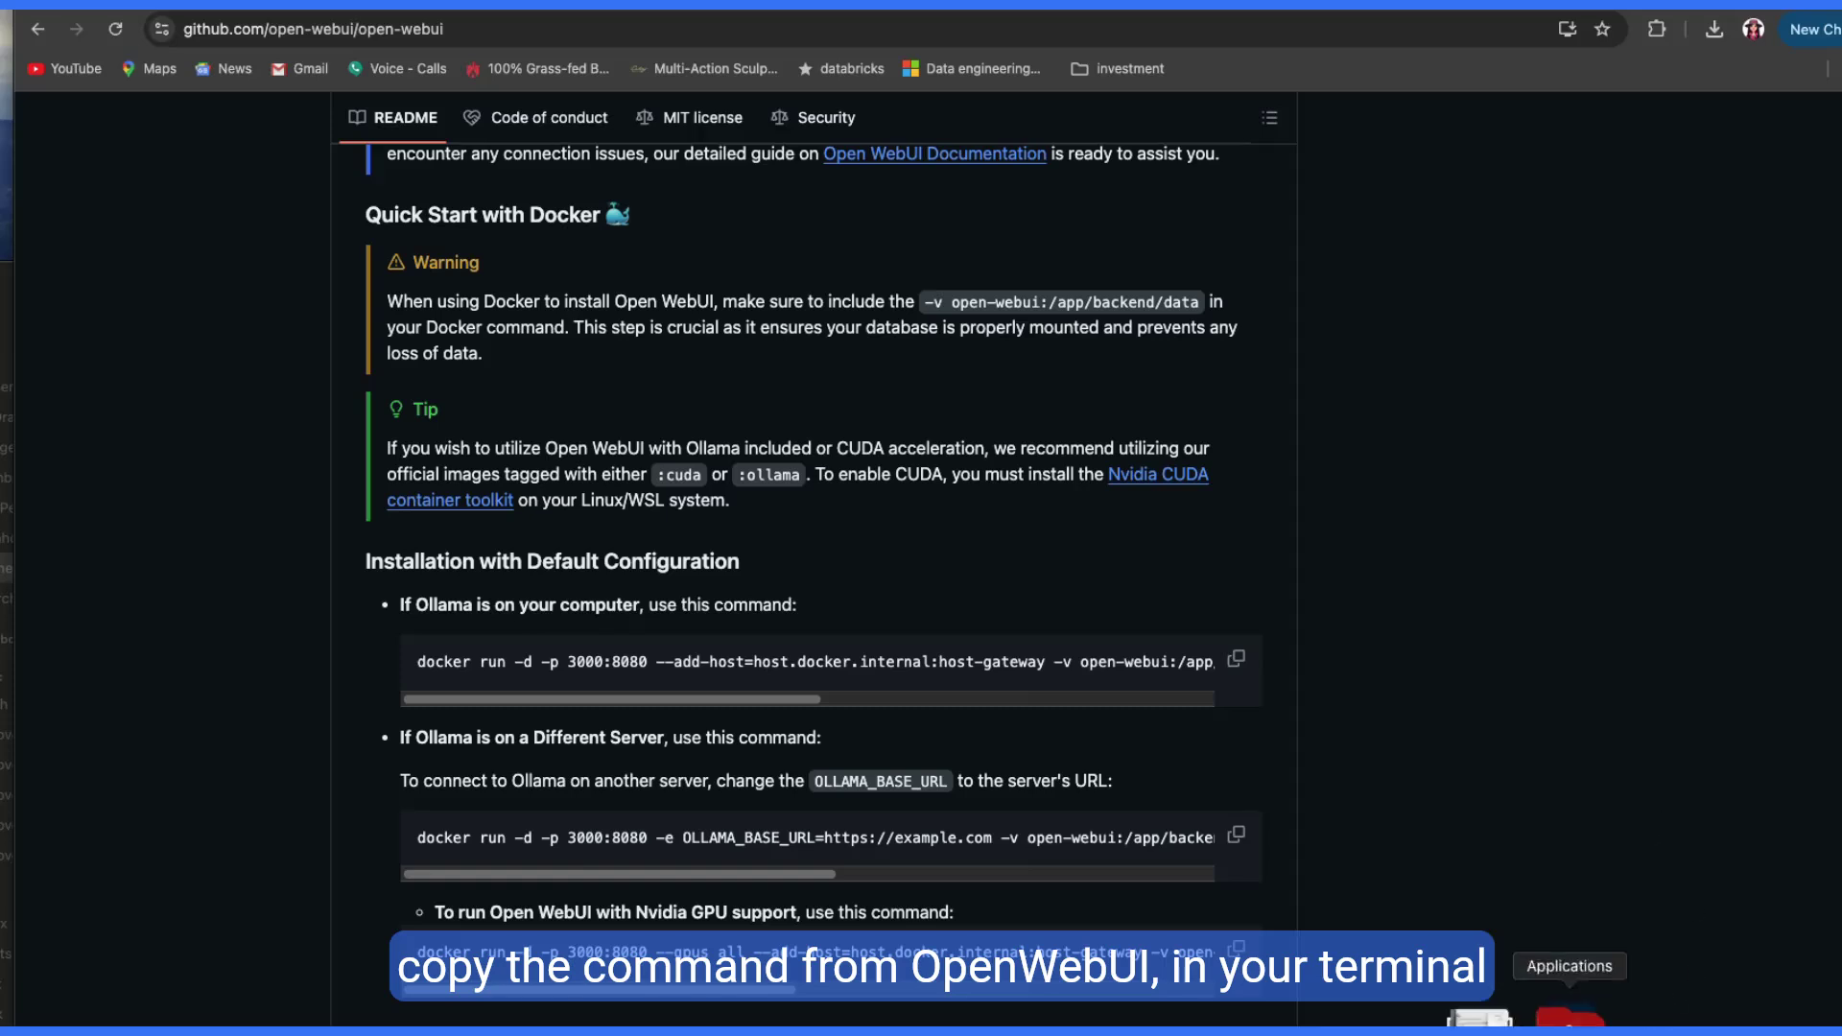
left_click(1421, 12)
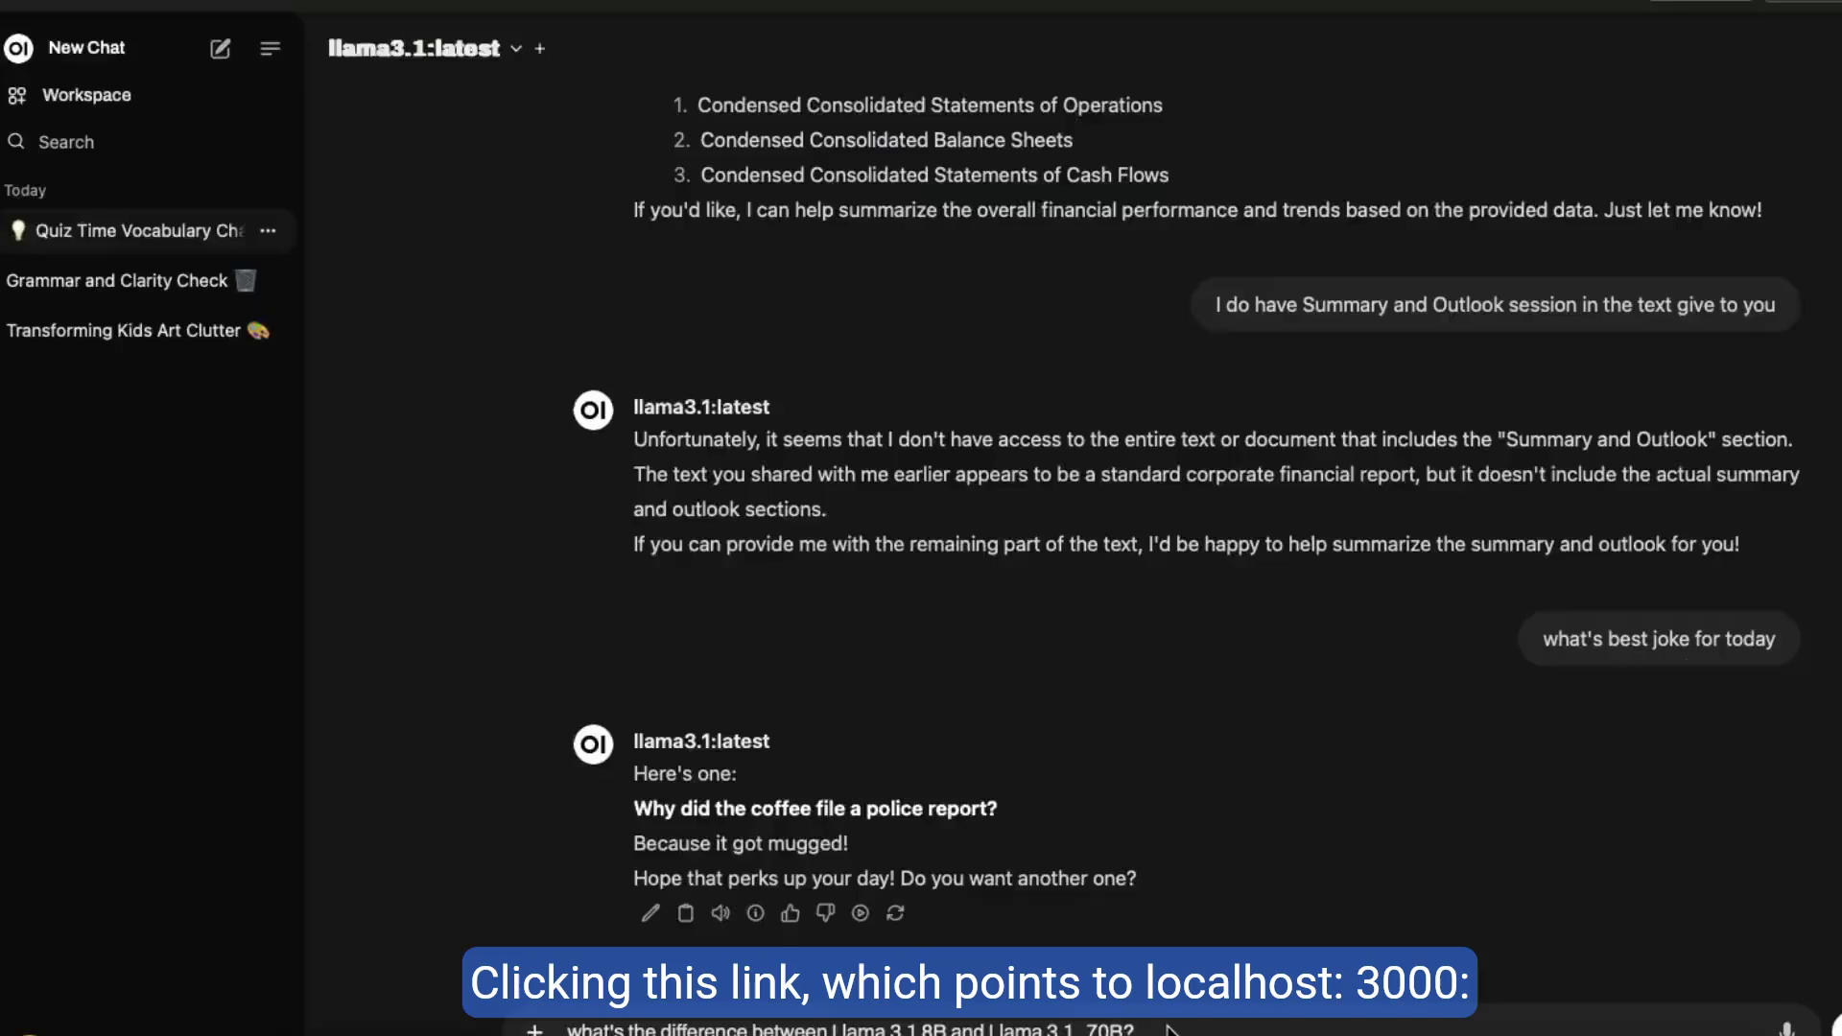
Step: Get llama3.1:latest's coffee joke in the chat and ready the Llama 3.1 8B vs 70B question
key("Return")
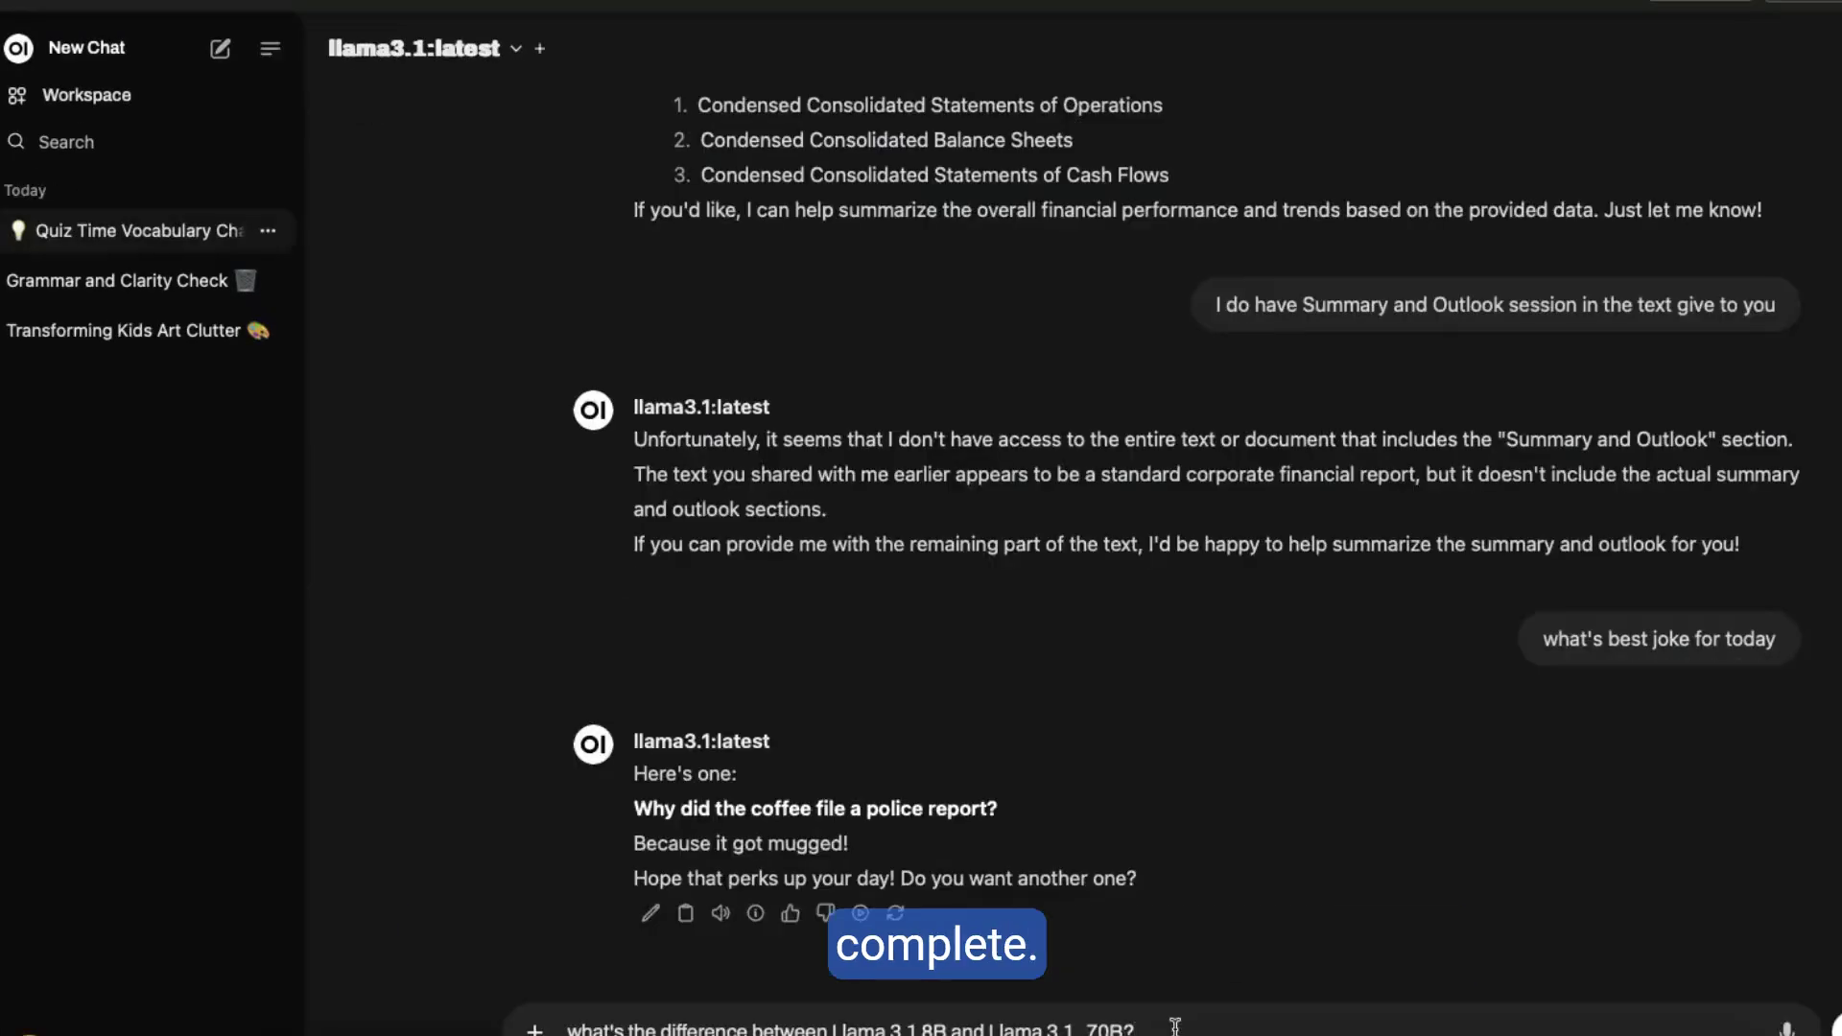
key("Return")
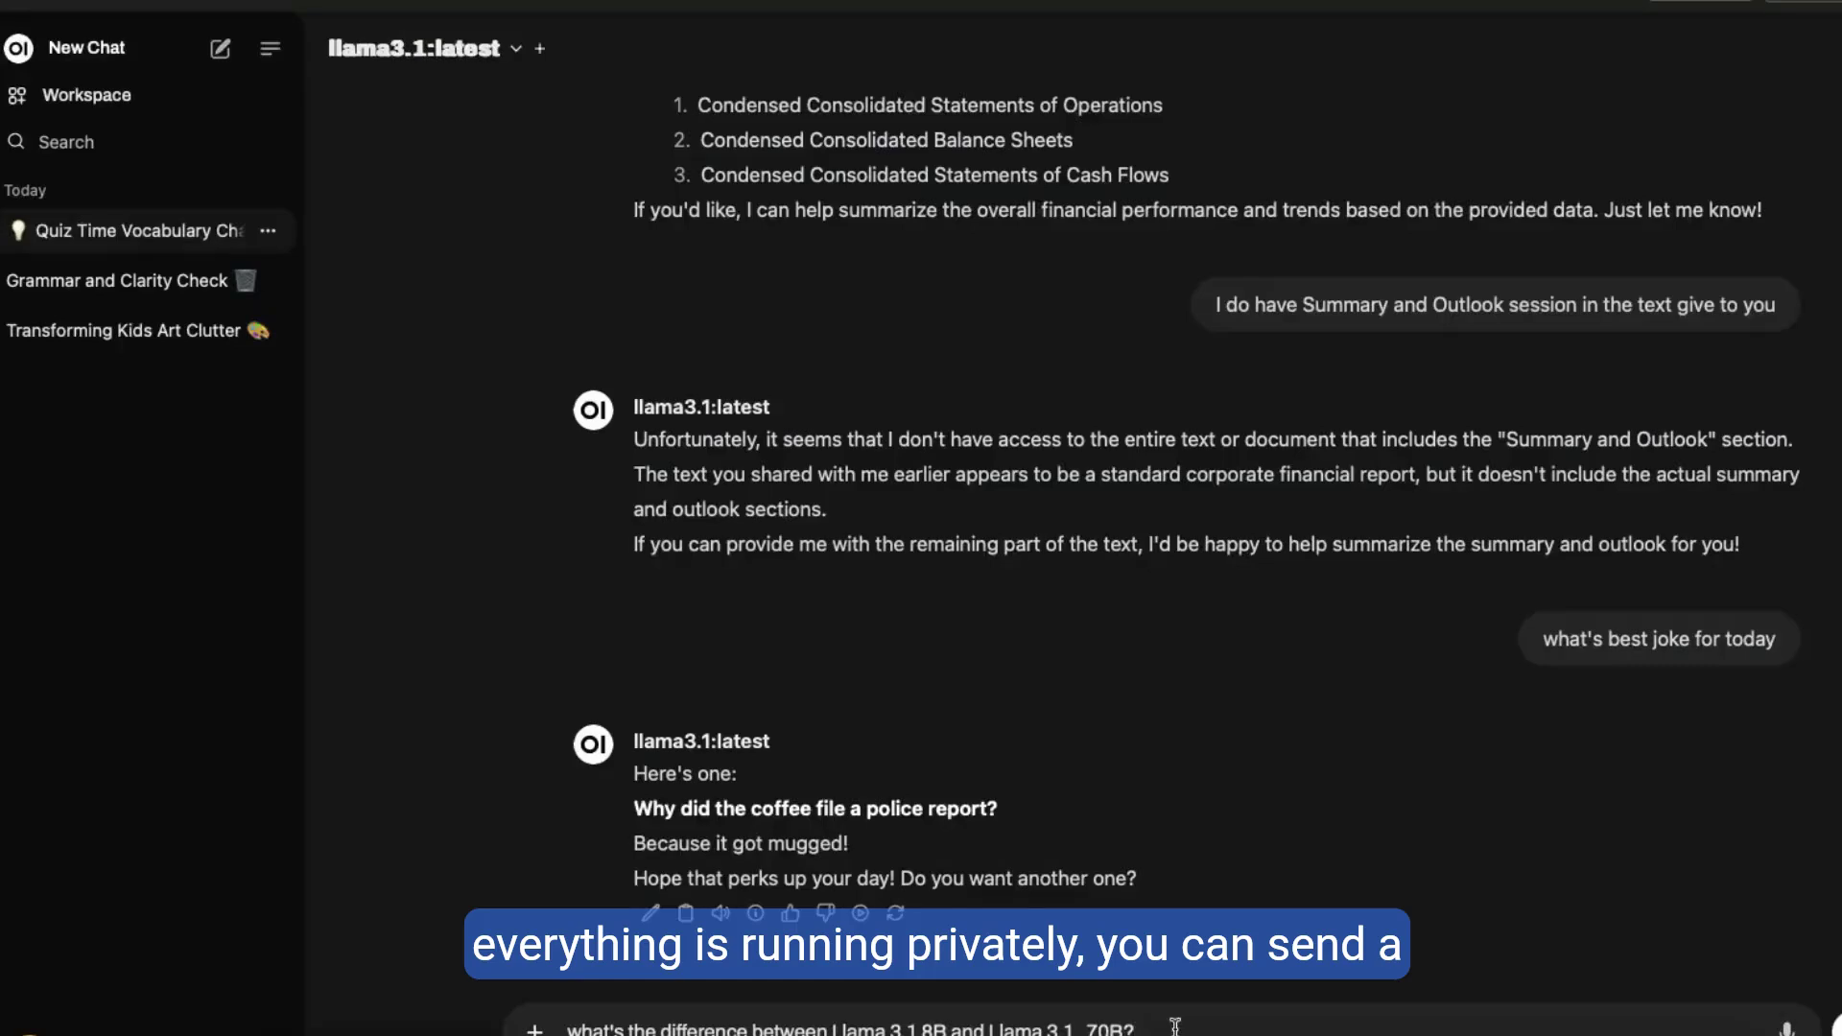
Step: Send the Llama 3.1 8B vs 70B question to llama3.1:latest for its parameter-count answer
key("Return")
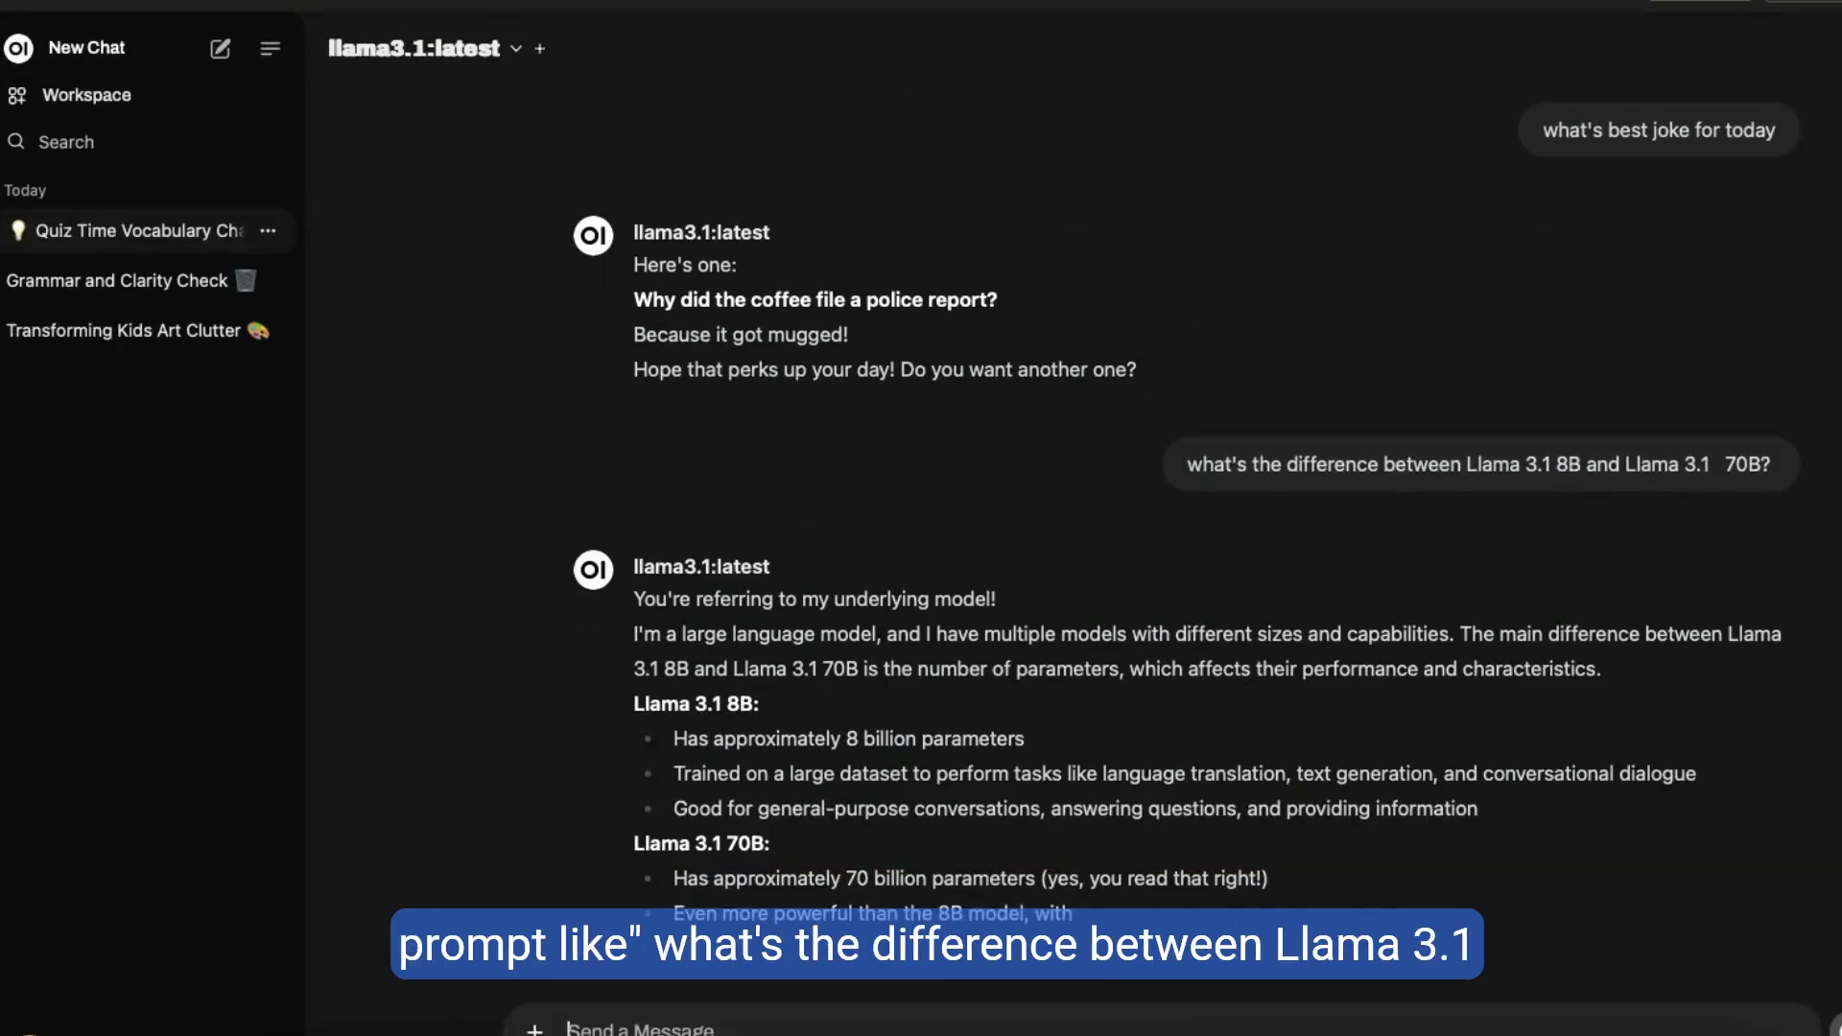